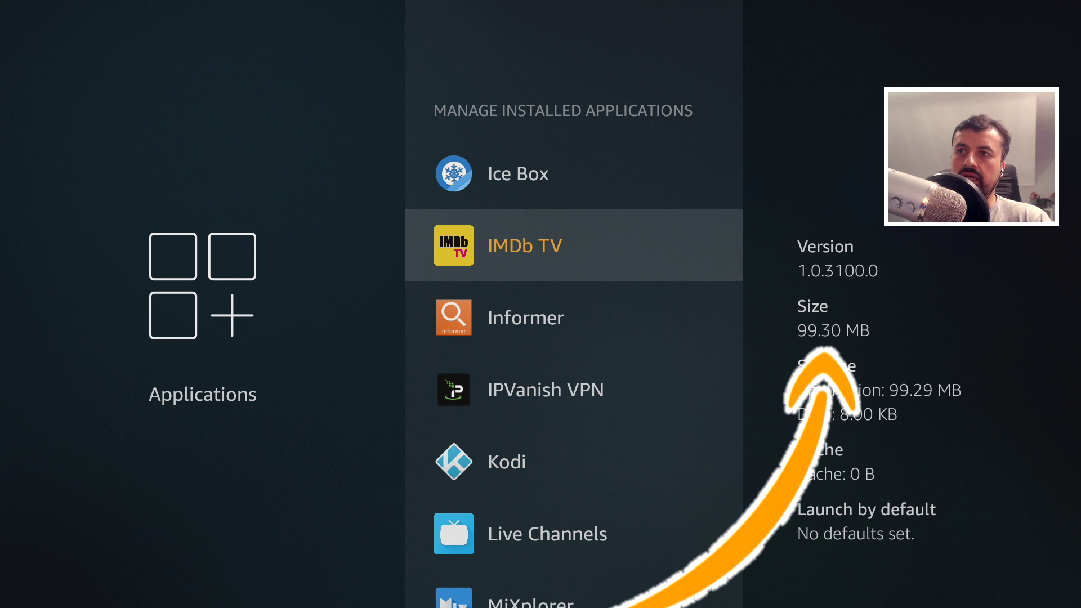
Step: Open IMDb TV's app management page, then return to the installed applications list
key("Return")
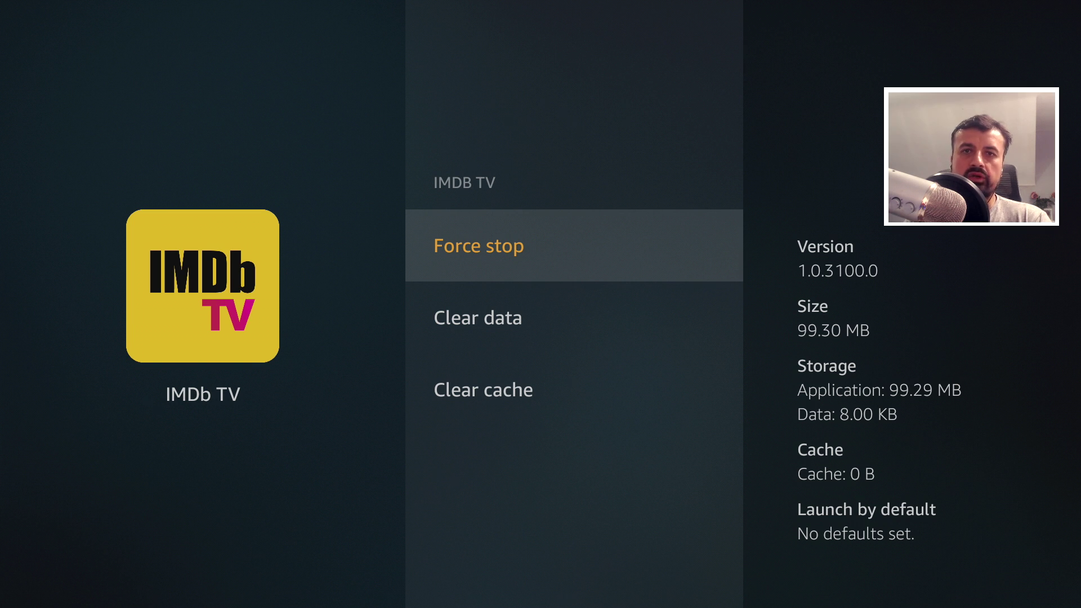
key("Escape")
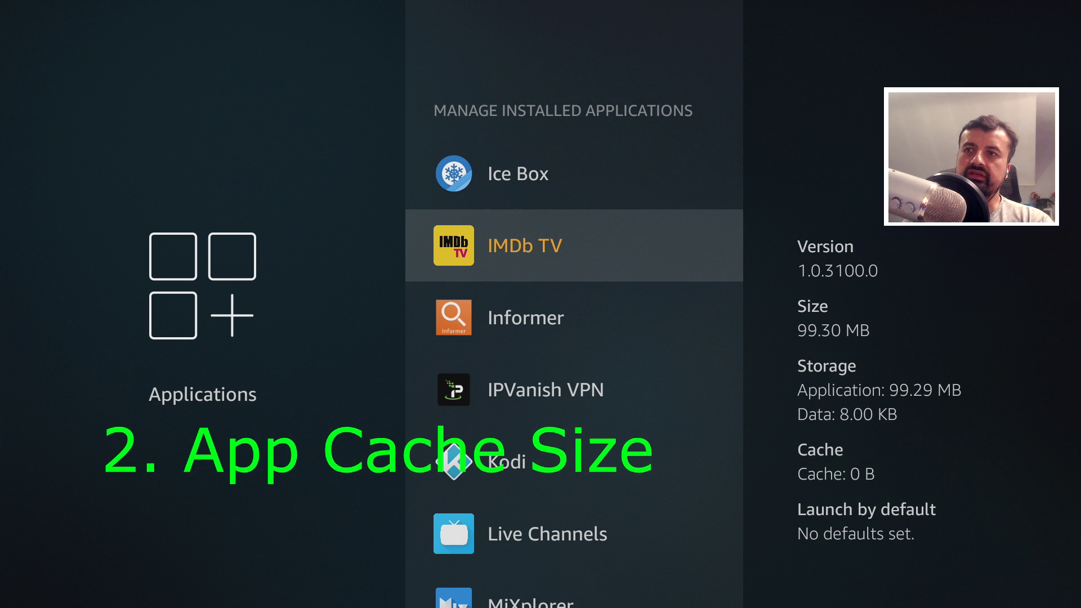
key("Down")
key("Up")
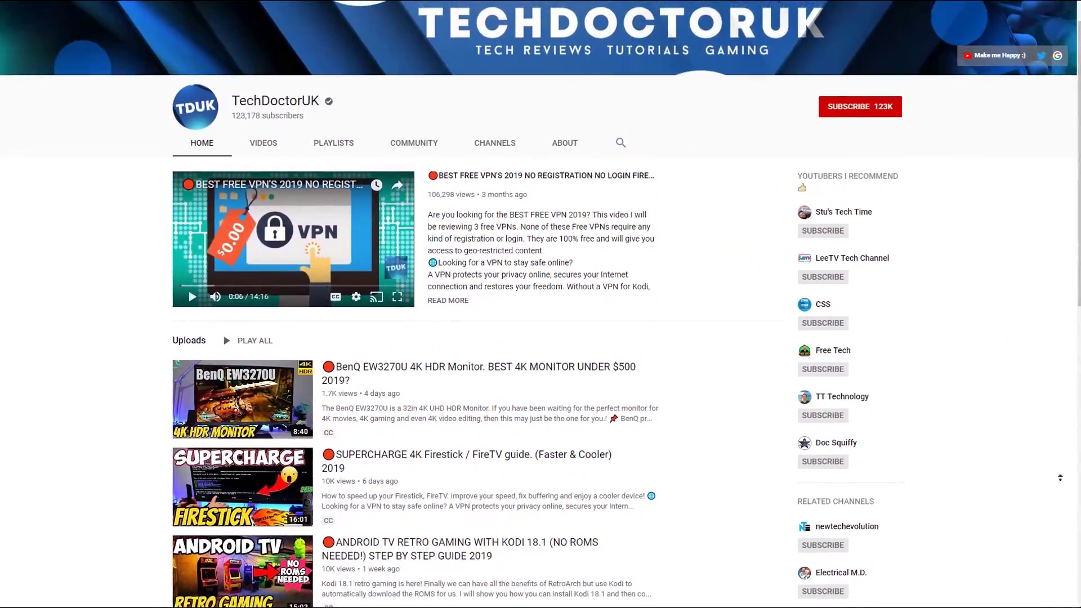
scroll(1060, 477, "up", 5)
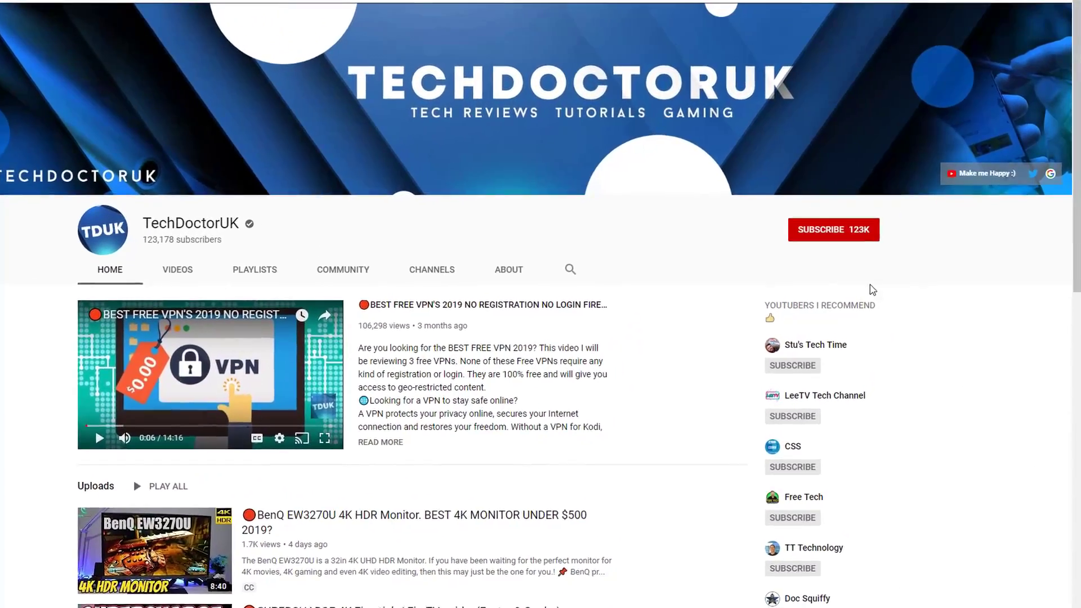
Step: Subscribe to the TechDoctorUK YouTube channel and enable notifications for every new video
left_click(856, 234)
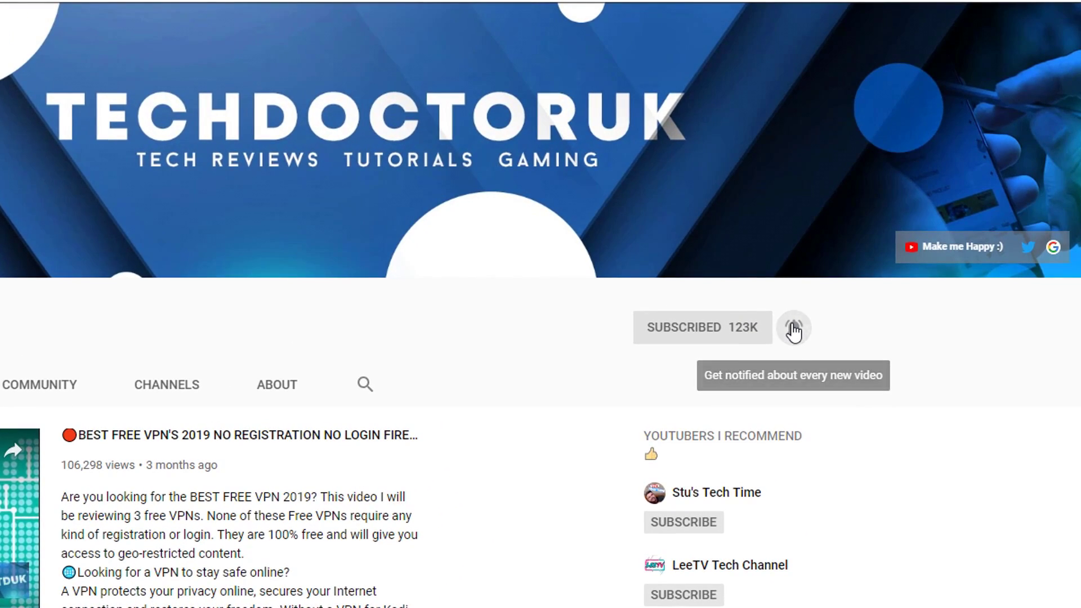
left_click(792, 327)
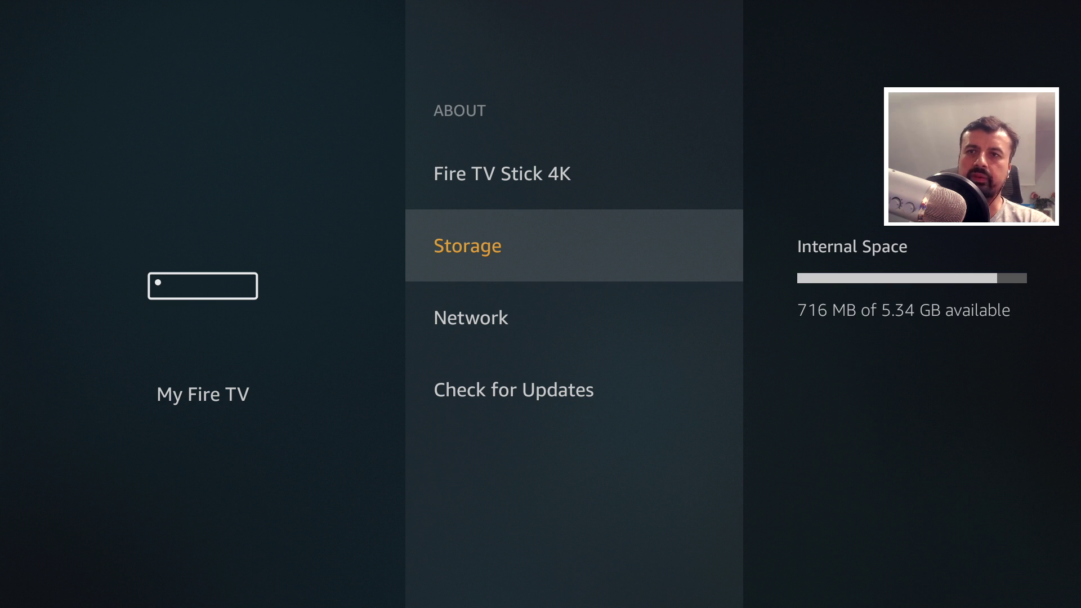
Step: Return to the Fire TV Home screen and move to ES File Explorer in the recent apps
key("Home")
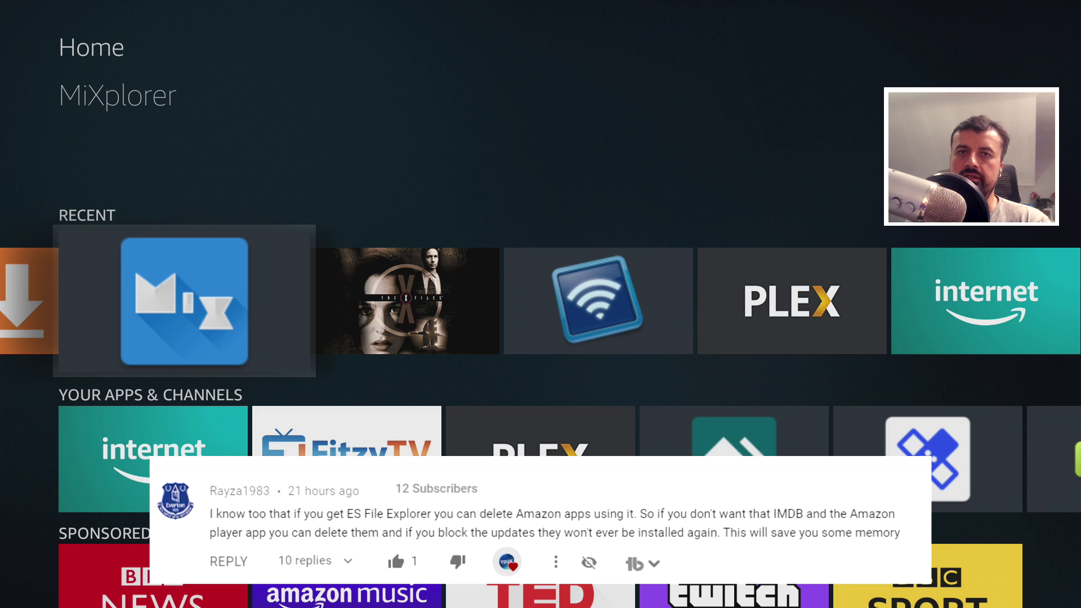
key("Left")
key("Left")
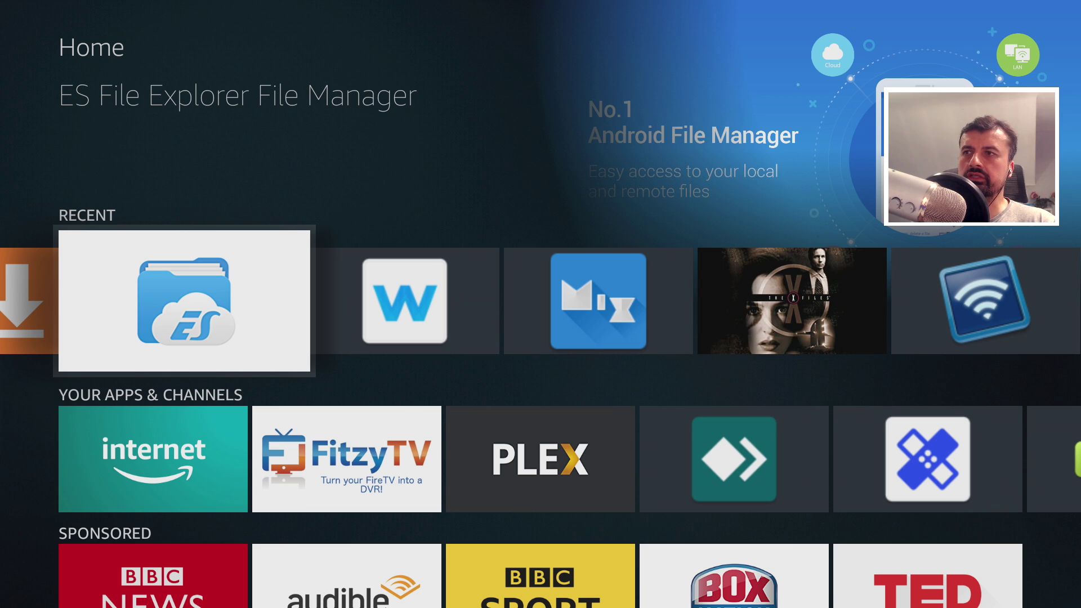
key("Up")
Step: In My Fire TV > Developer Options, confirm ADB Debugging and Apps from Unknown Sources are ON
key("Right")
key("Right")
key("Right")
key("Right")
key("Right")
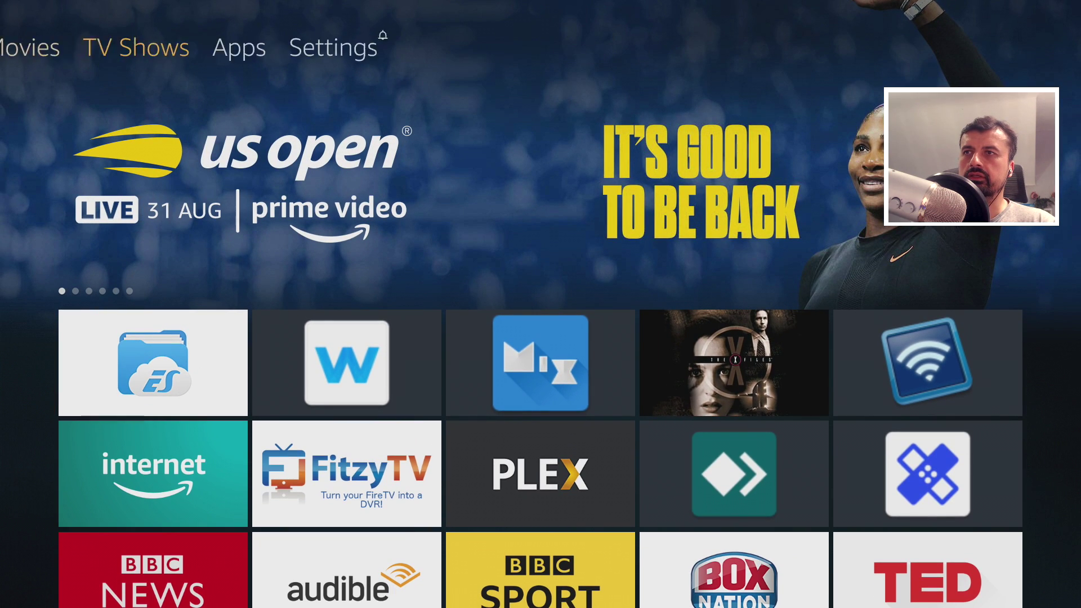
key("Right")
key("Right")
key("Right")
key("Right")
key("Right")
key("Right")
key("Right")
key("Right")
key("Right")
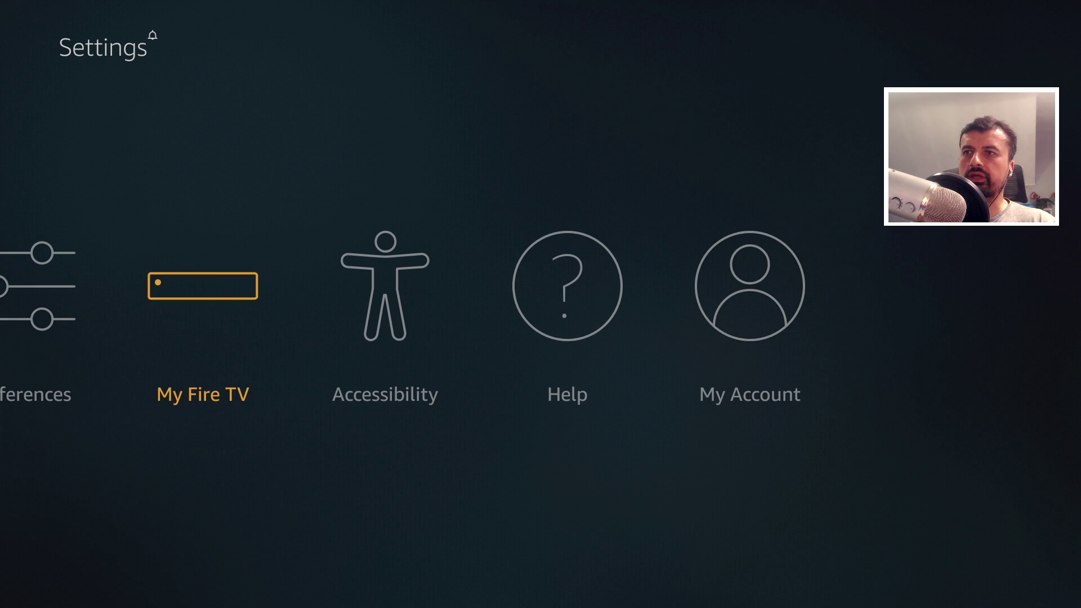
key("Return")
key("Down")
key("Return")
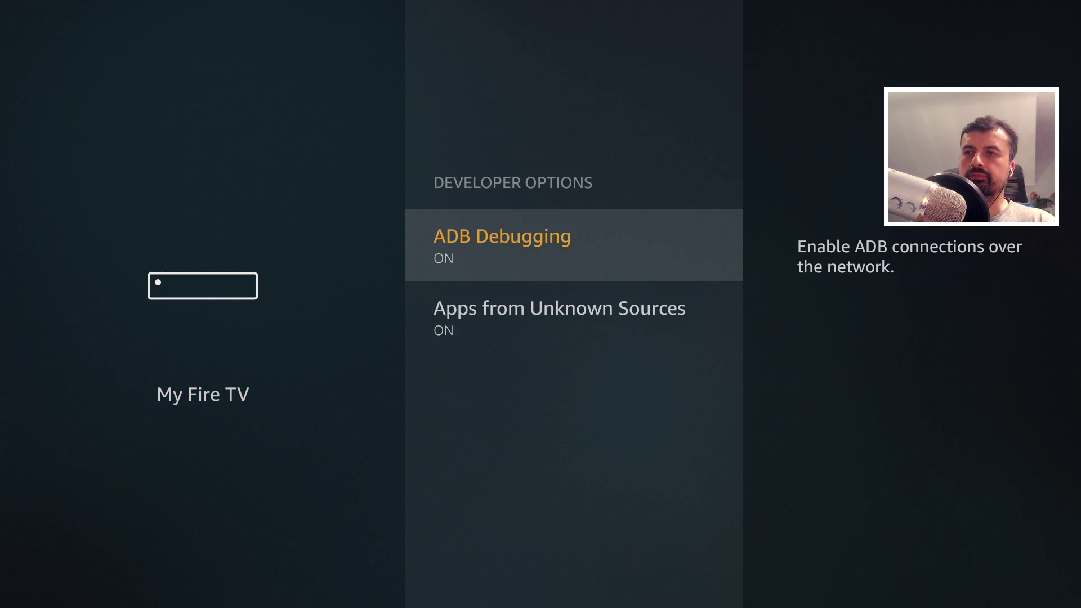
key("Down")
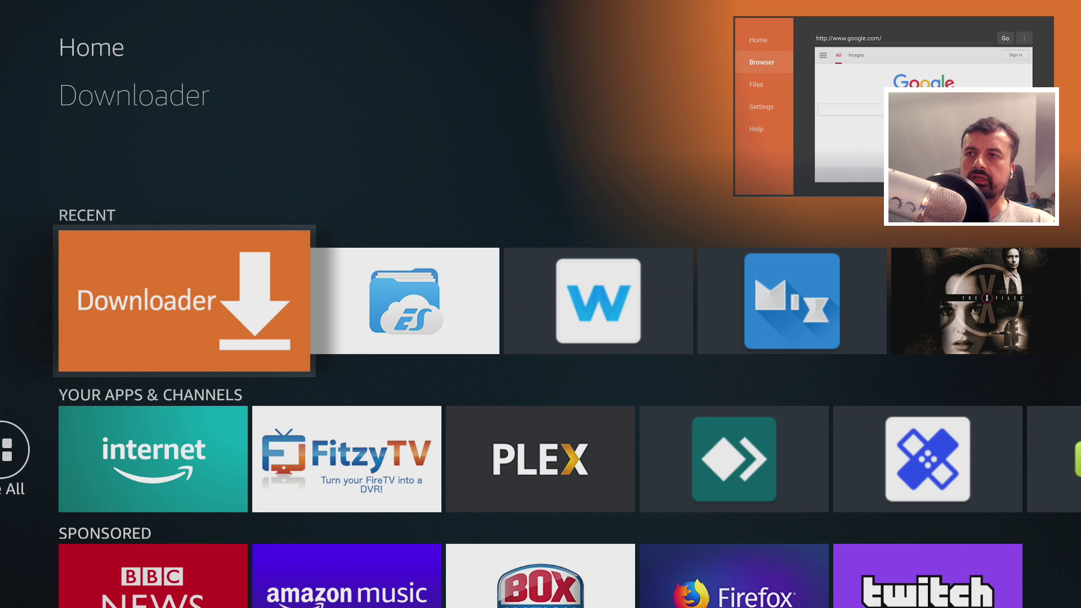
Step: Launch Downloader and bring up the on-screen keyboard for its URL field
key("Return")
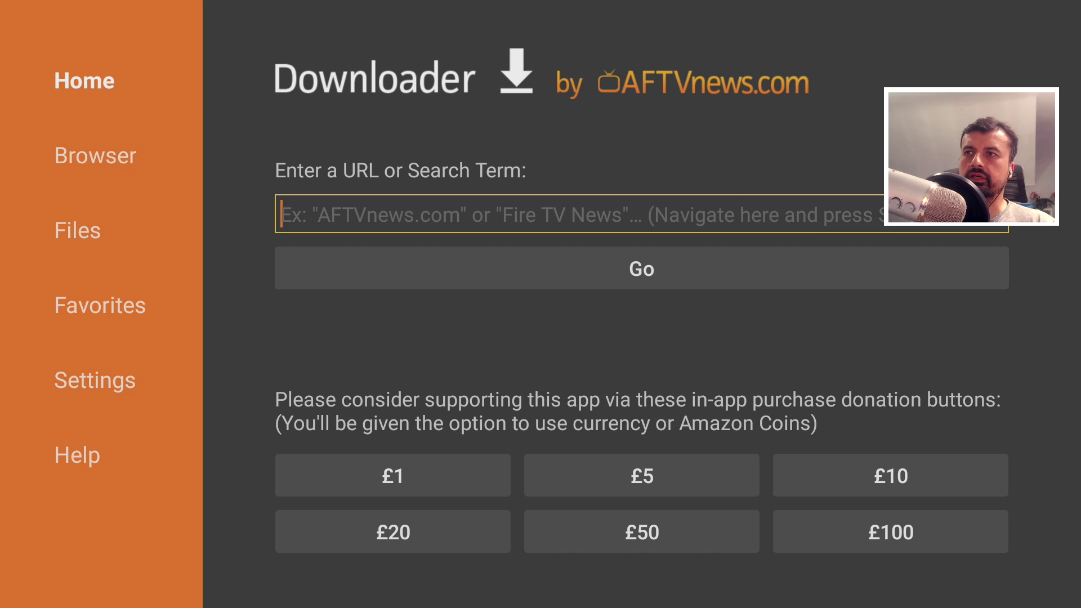
key("Left")
key("Right")
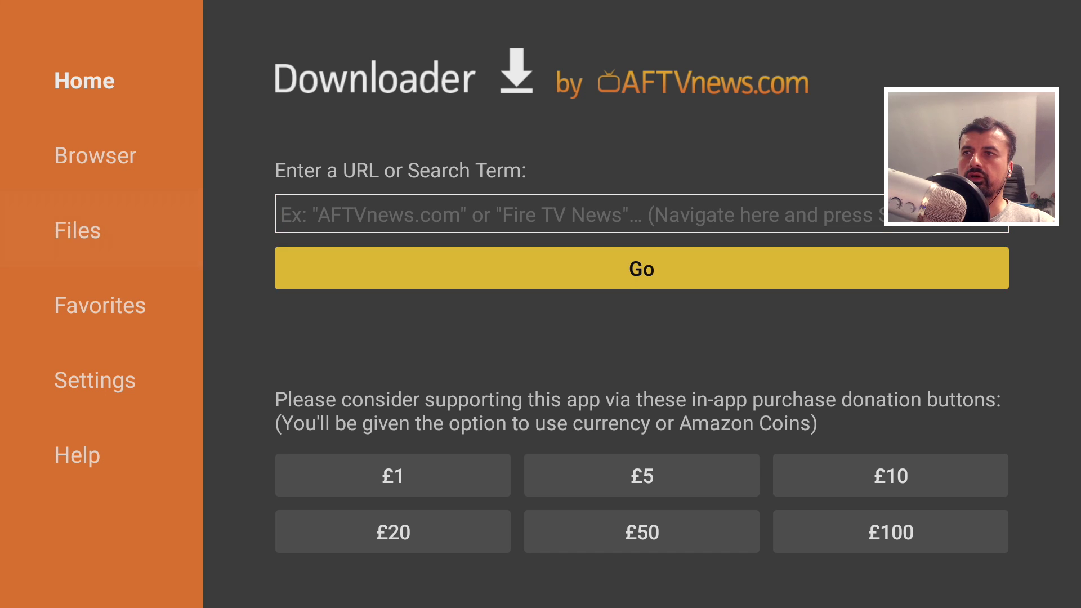
key("Up")
key("Return")
Step: Enter bit.ly/tduk2019 on the on-screen keyboard and submit it to load techdoctoruk.com
key("Up")
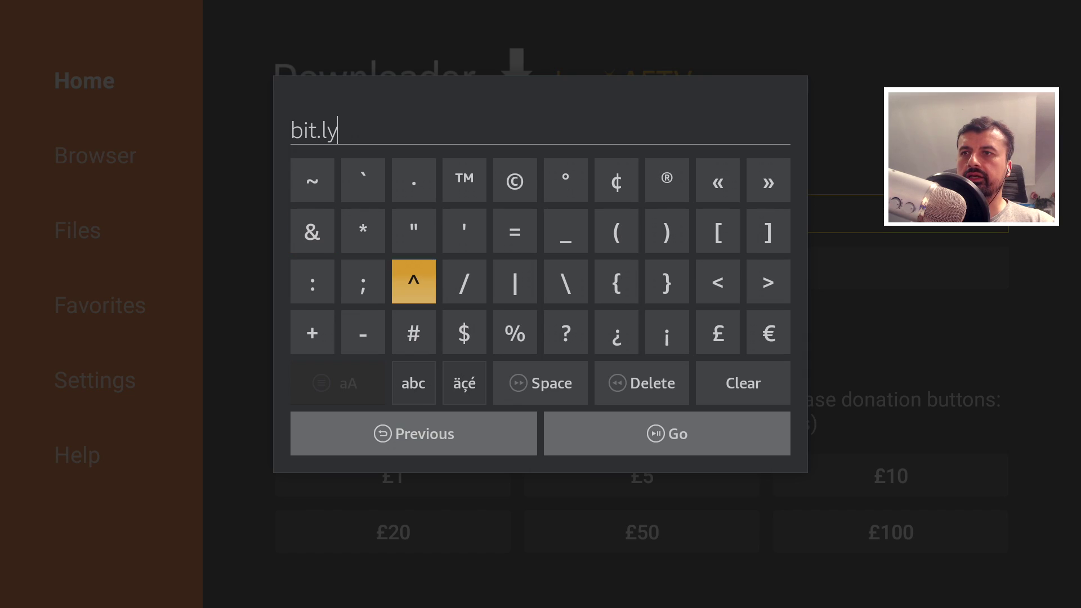
key("Right")
key("Return")
key("Down")
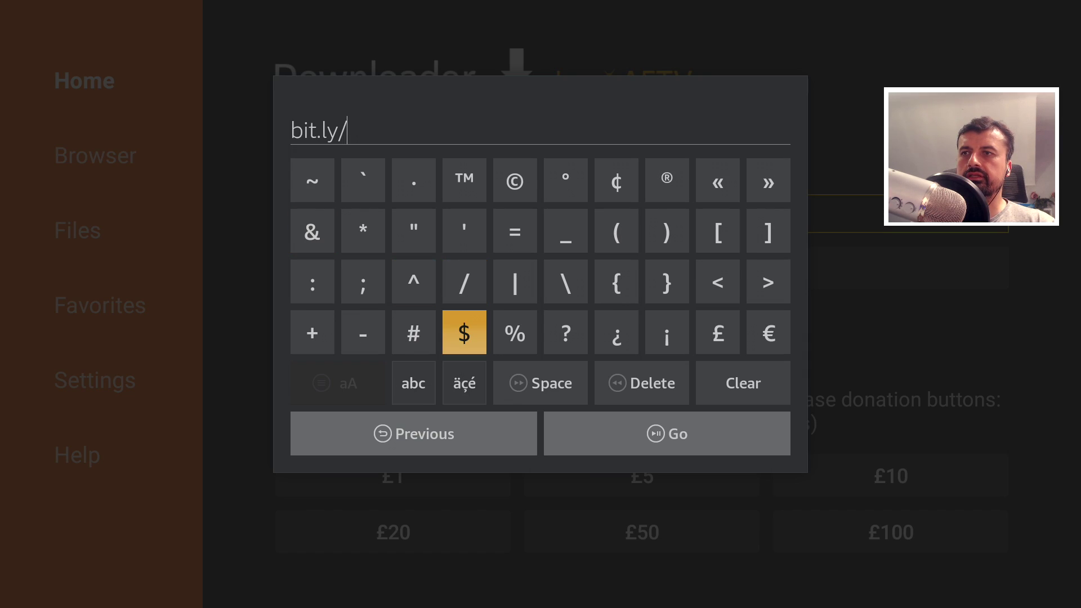
key("Down")
key("Left")
key("Return")
key("Up")
key("Up")
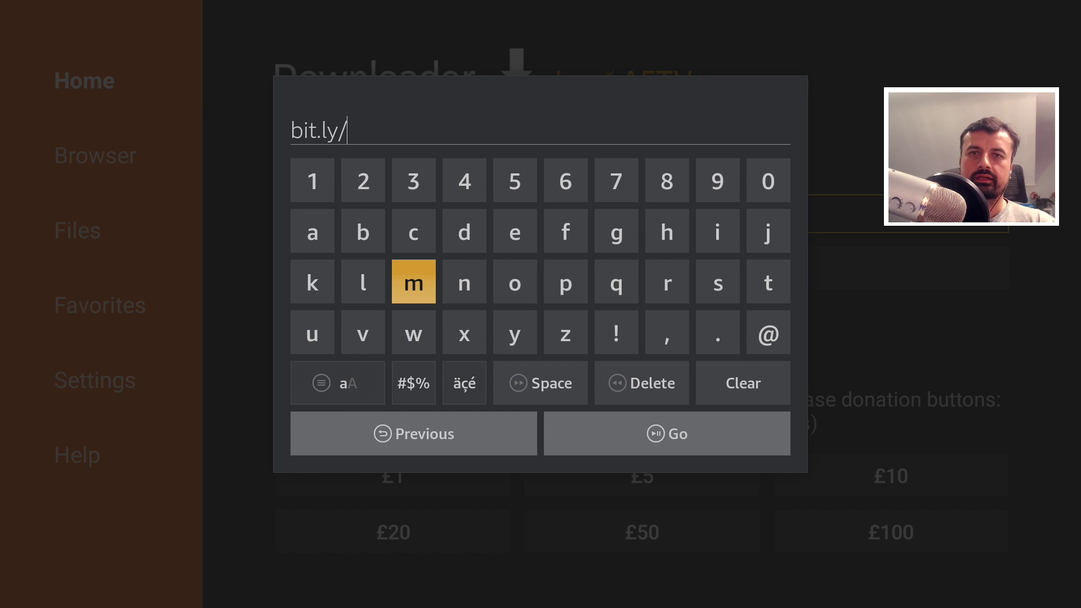
key("Left")
key("Down")
key("Left")
key("Up")
key("Left")
key("Left")
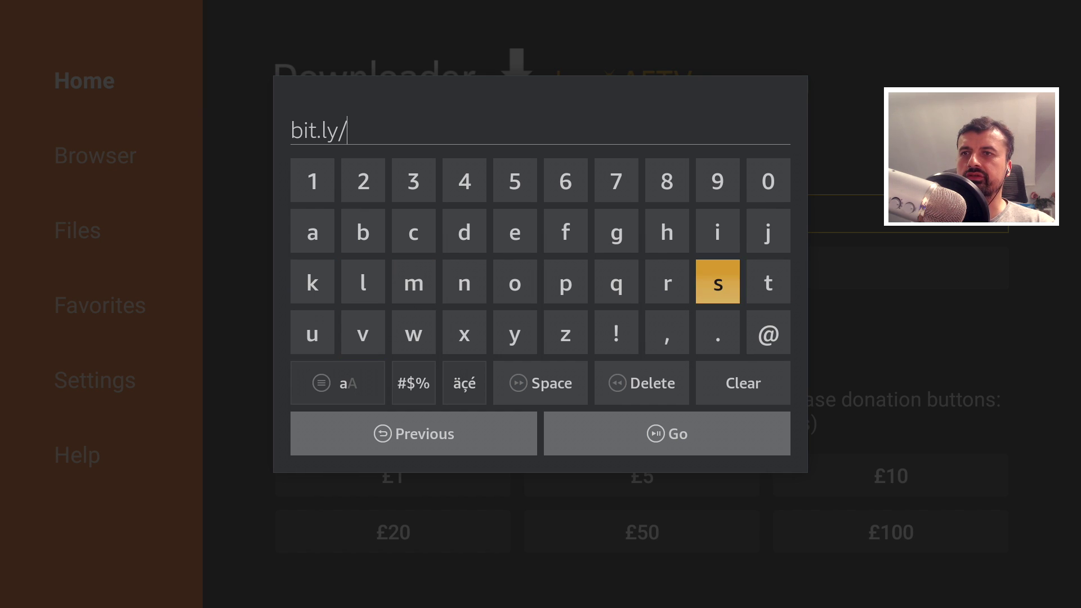
key("Right")
key("Return")
key("Right")
key("Right")
key("Right")
key("Up")
key("Right")
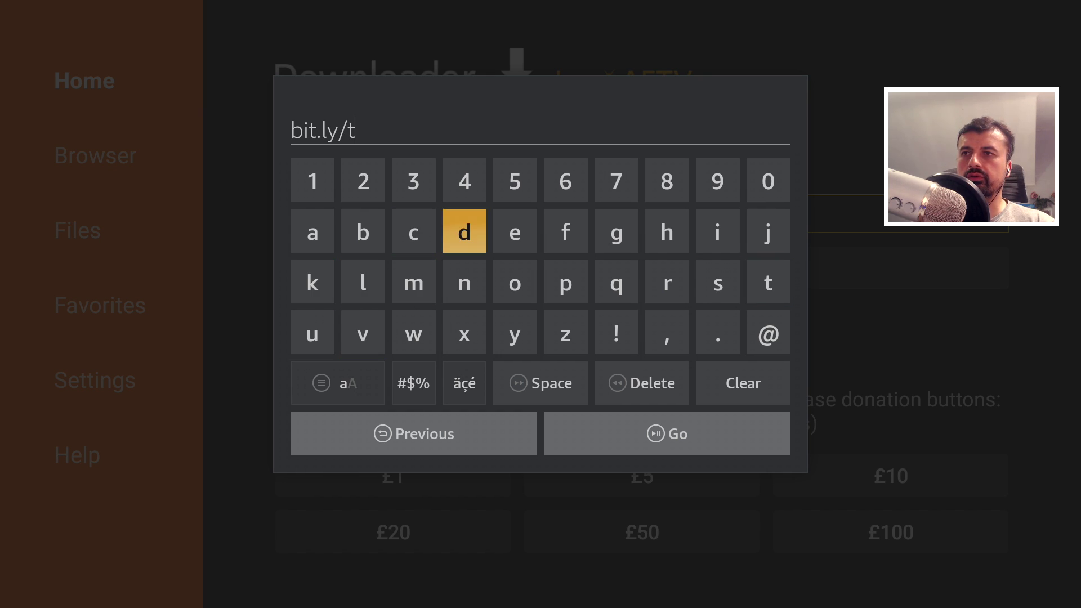
key("Return")
key("Down")
key("Down")
key("Left")
key("Left")
key("Left")
key("Return")
key("Up")
key("Return")
key("Up")
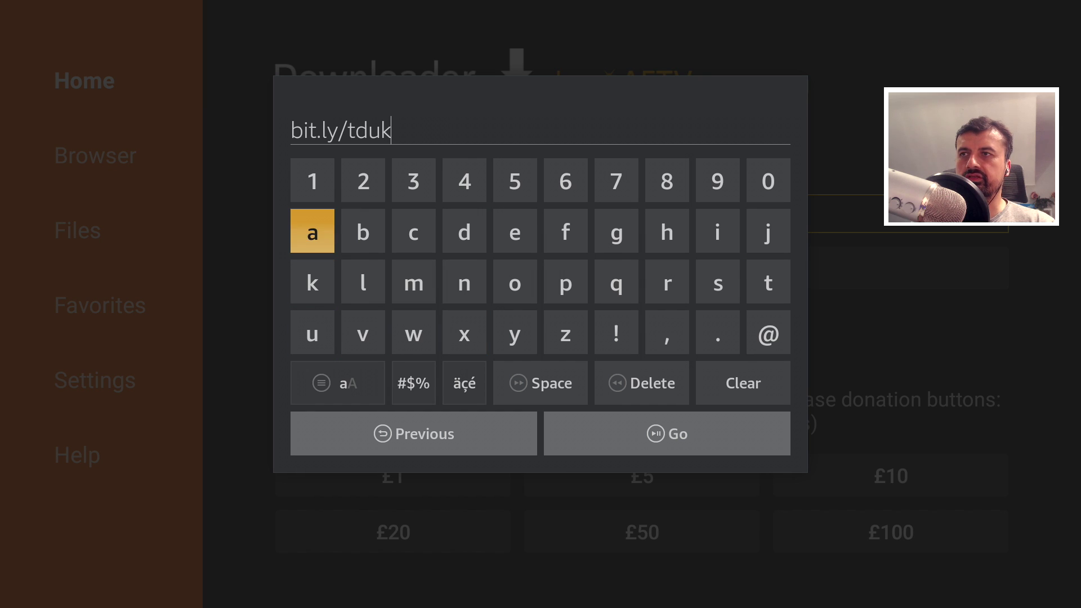
key("Up")
key("Right")
key("Return")
key("Left")
key("Left")
key("Return")
key("Right")
key("Return")
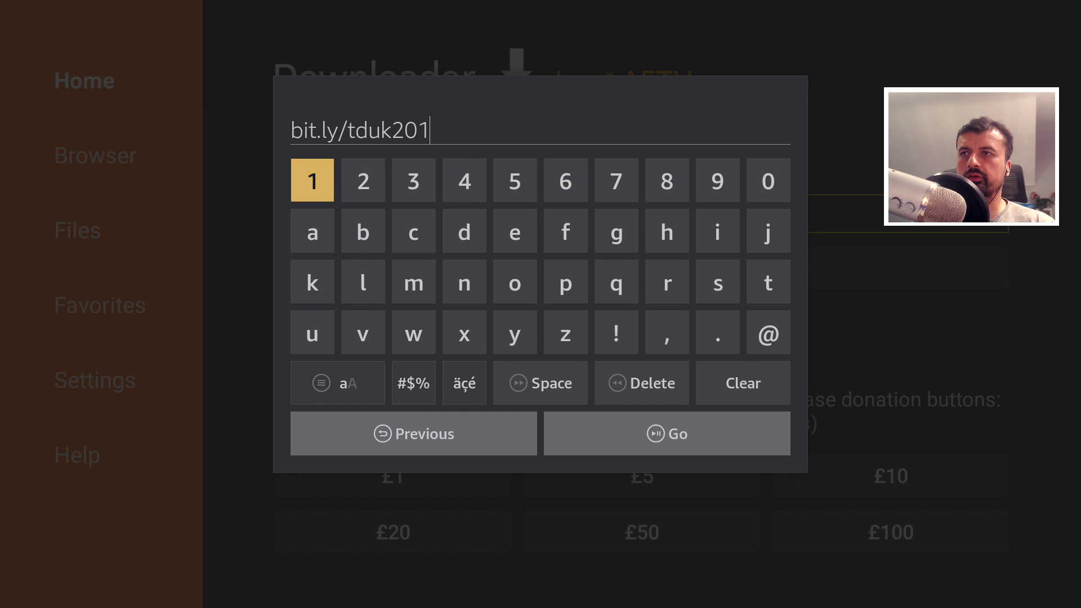
key("Left")
key("Left")
key("Return")
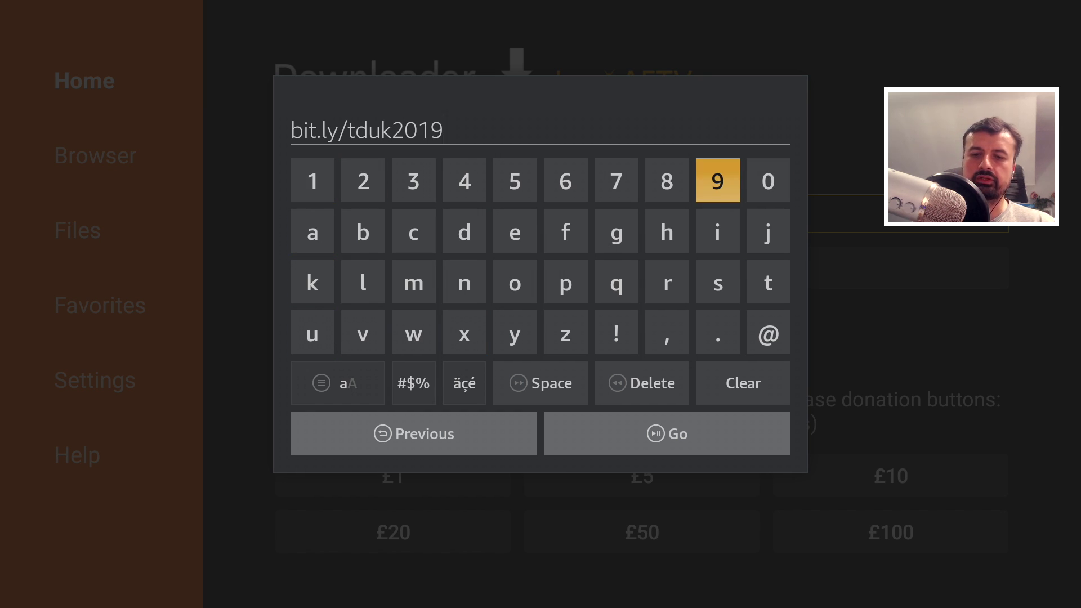
key("XF86AudioPlay")
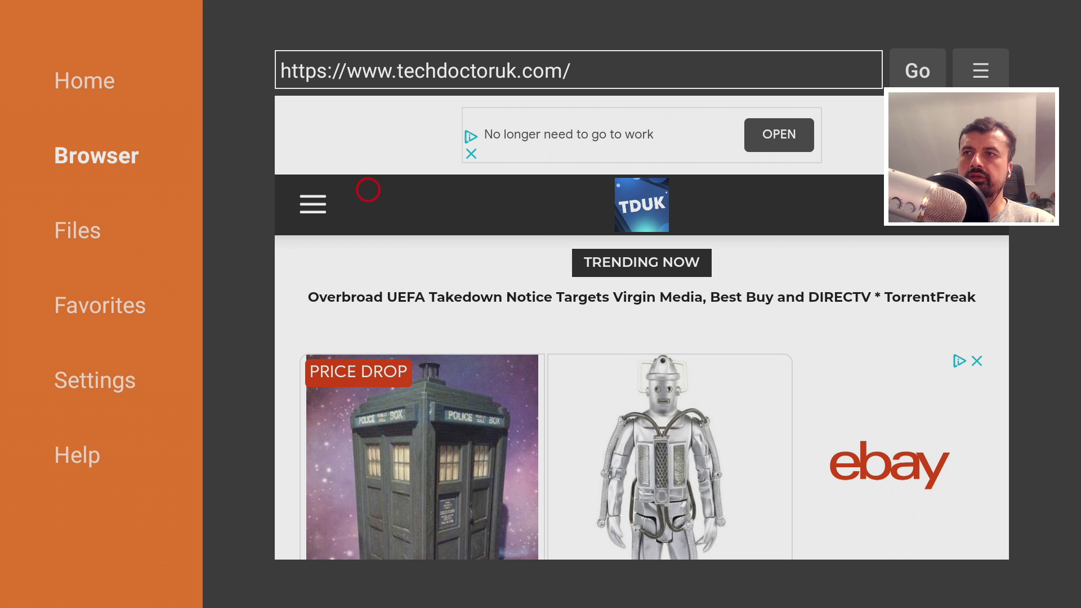
Step: From the site's Tutorials section, open the Es File Explorer Mod page and download the APK
left_click(312, 190)
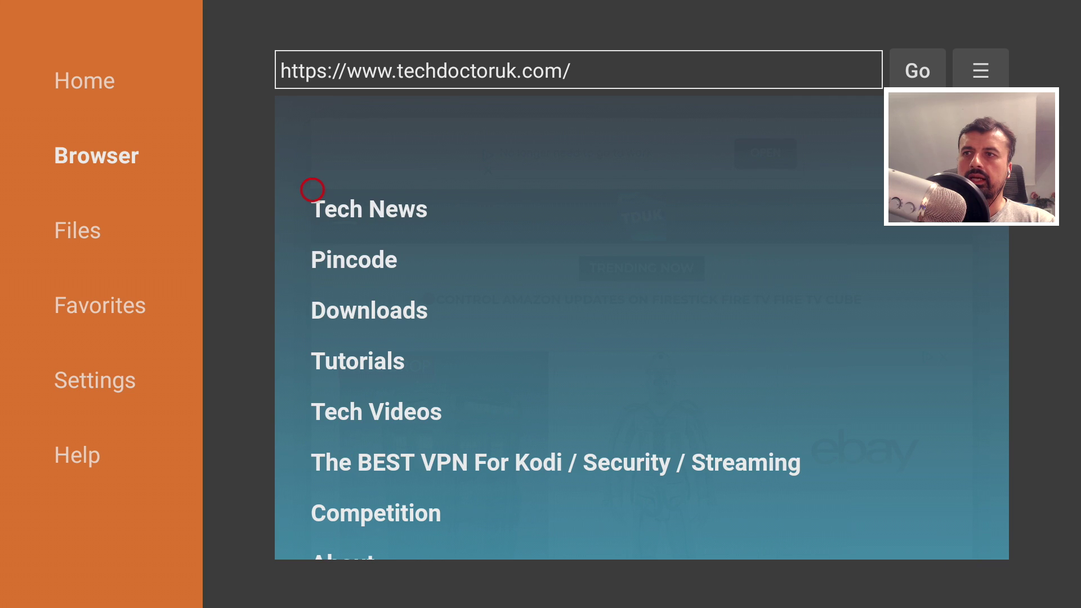
left_click(359, 358)
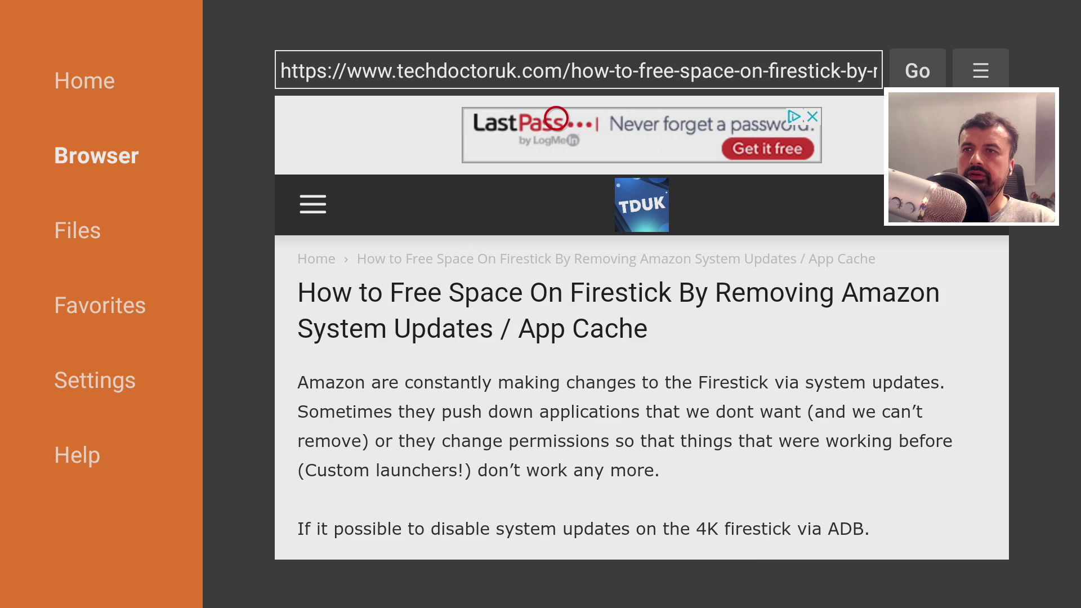
scroll(555, 541, "down", 10)
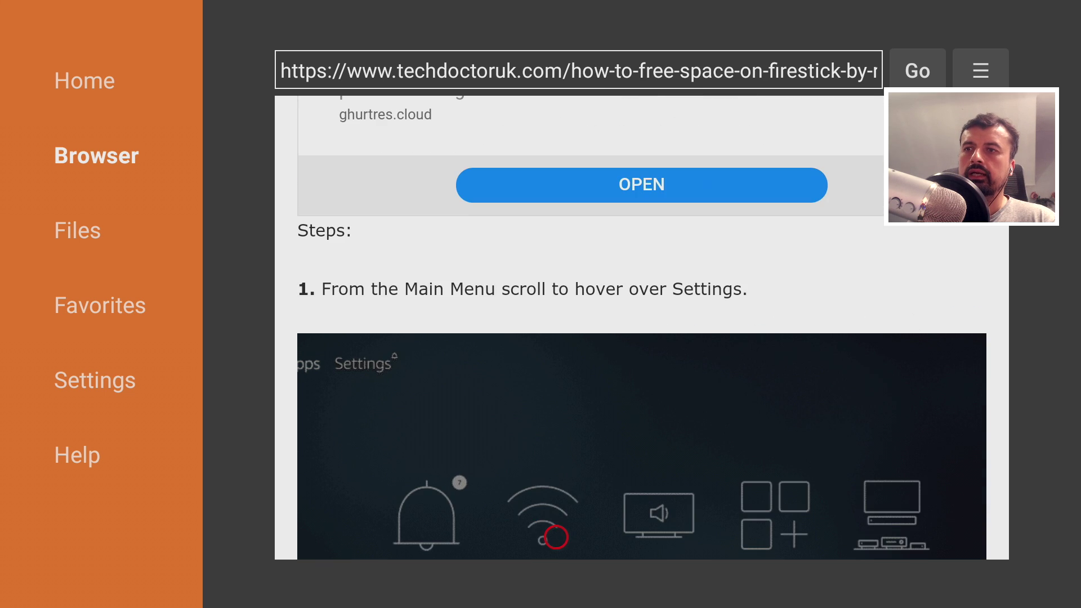
scroll(556, 537, "down", 15)
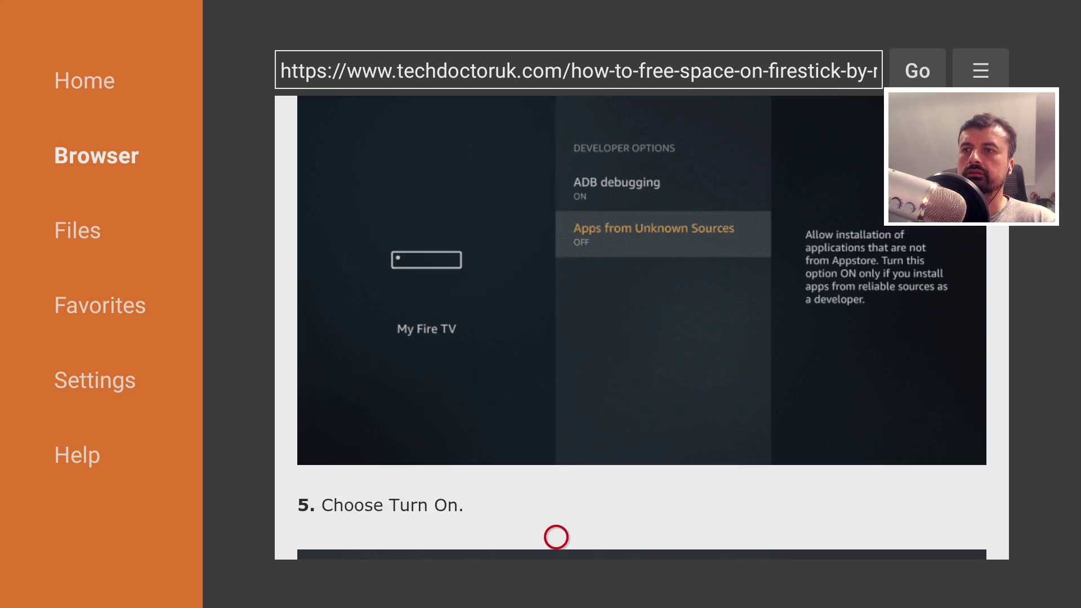
scroll(556, 537, "down", 8)
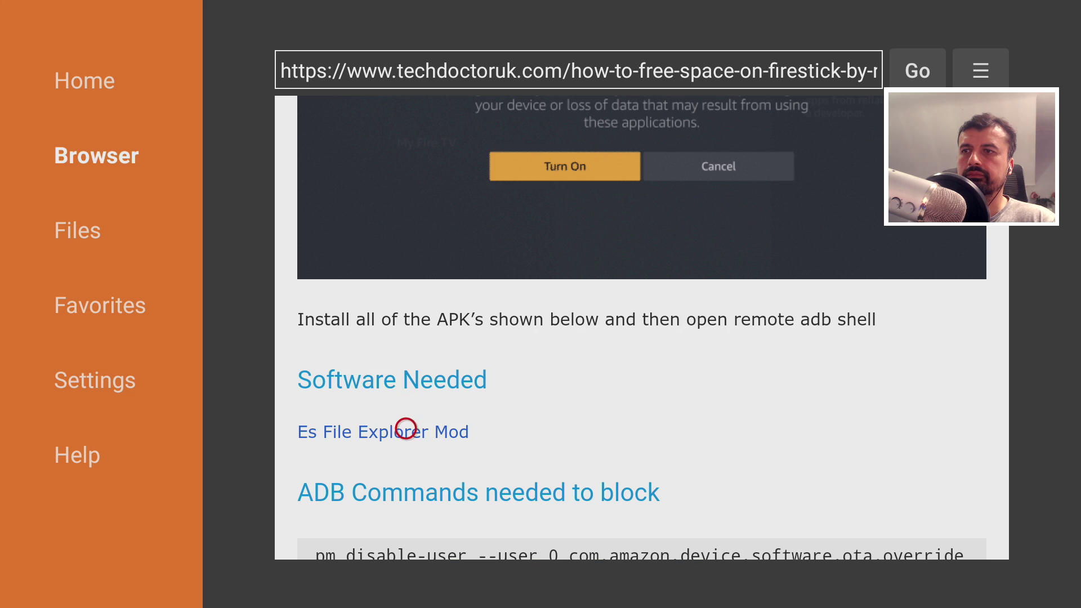
left_click(406, 429)
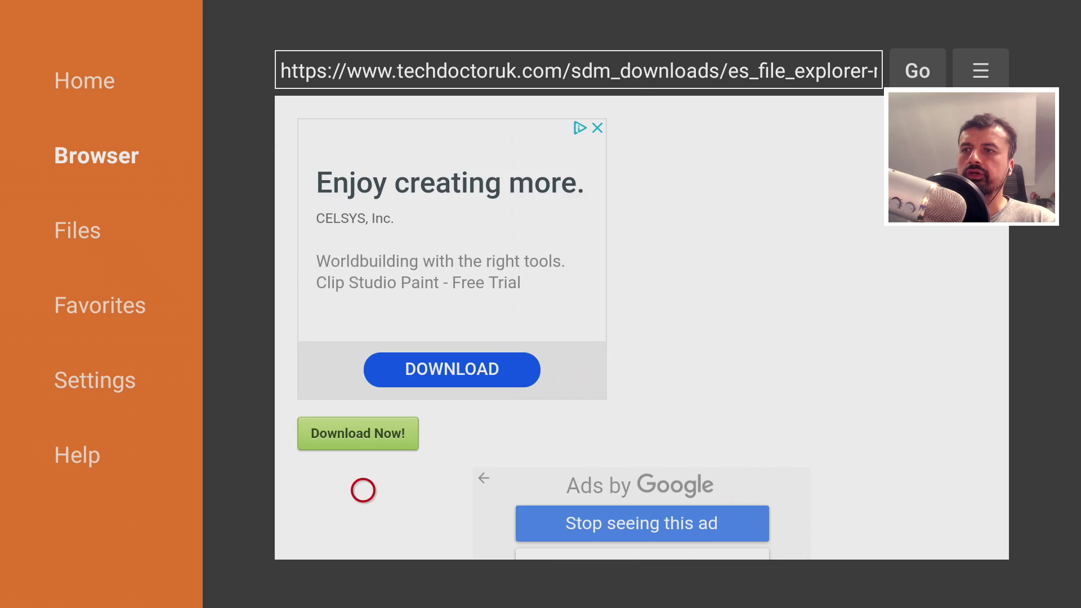
left_click(363, 425)
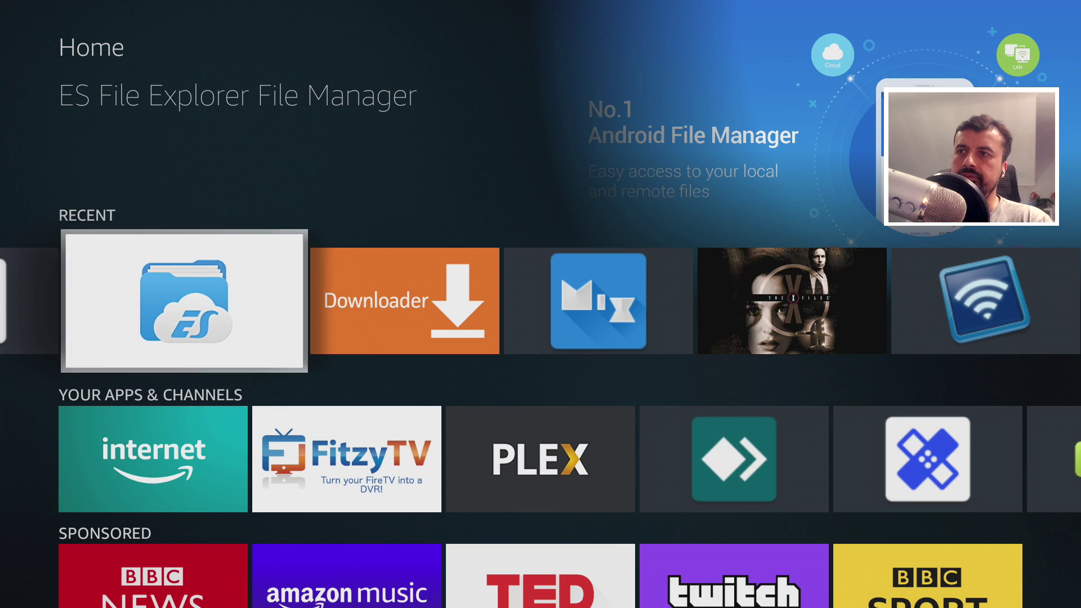
Step: Launch ES File Explorer, allow storage access, deny phone and location, and accept the privacy policy
key("Return")
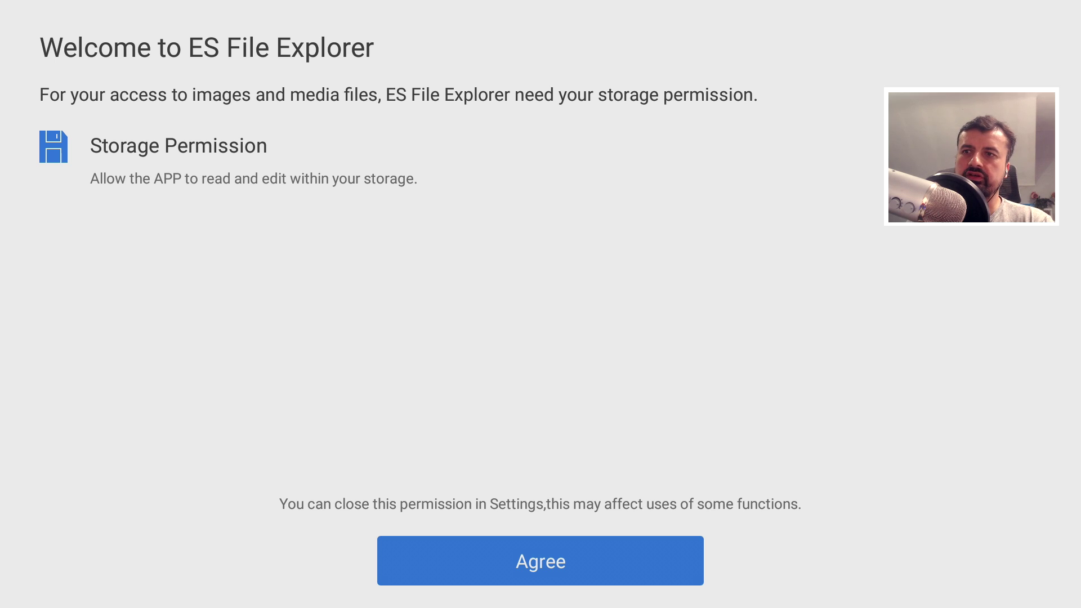
key("Return")
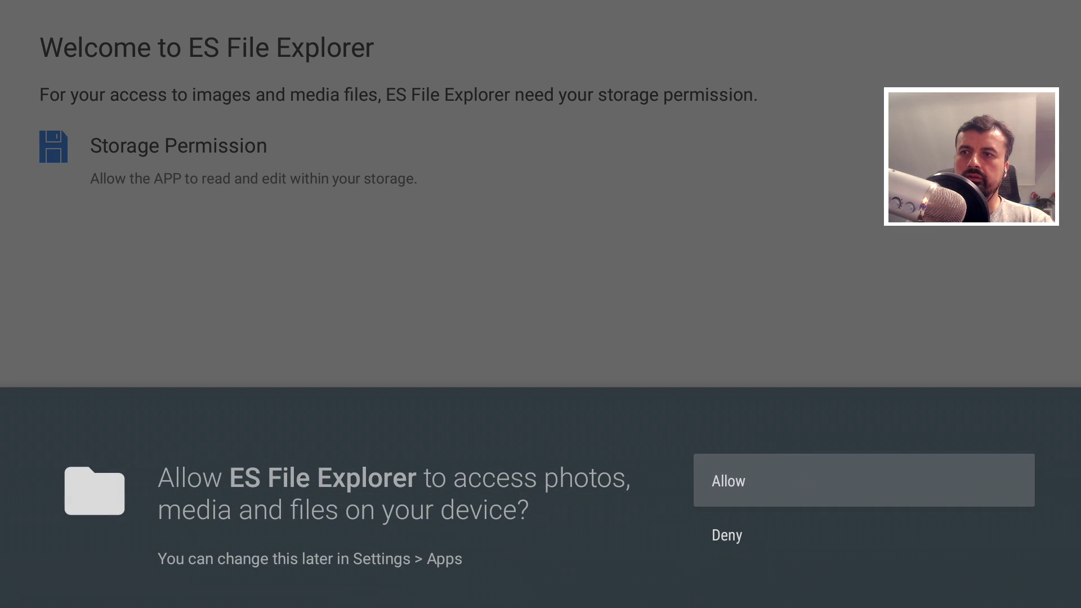
key("Return")
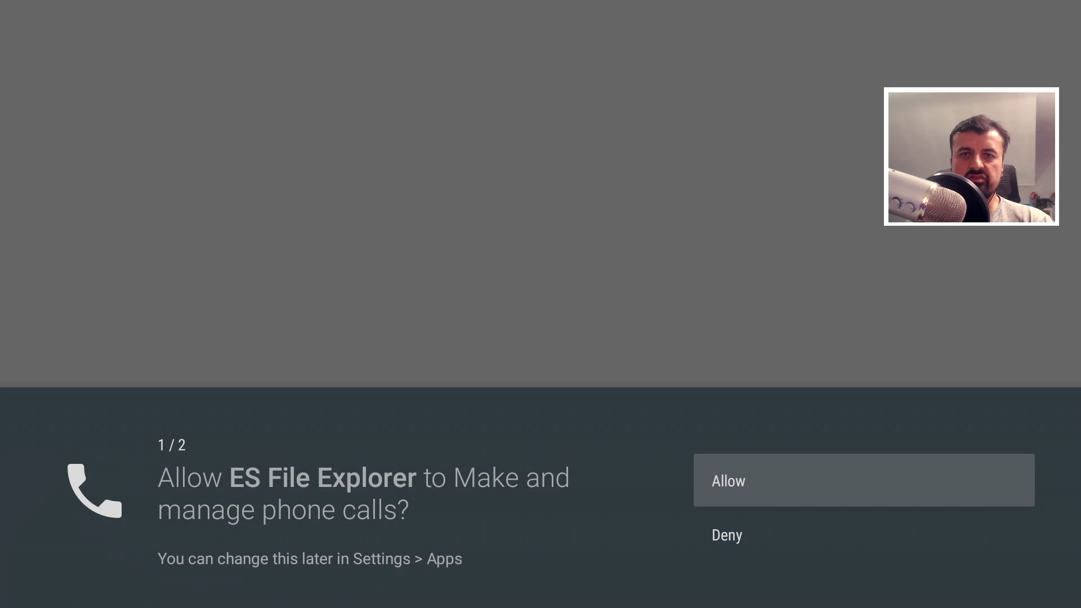
key("Down")
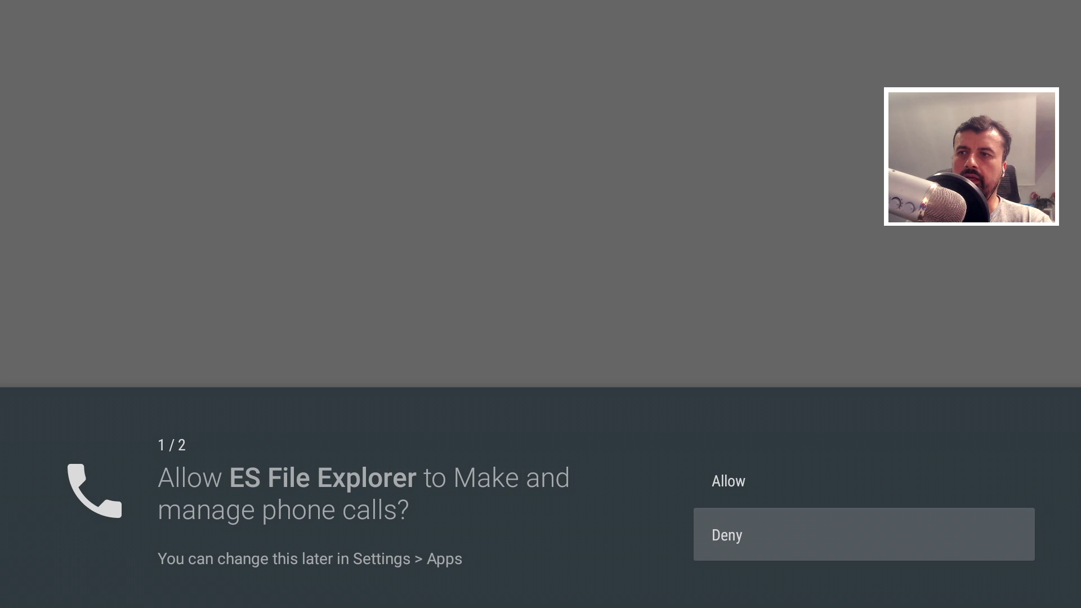
key("Return")
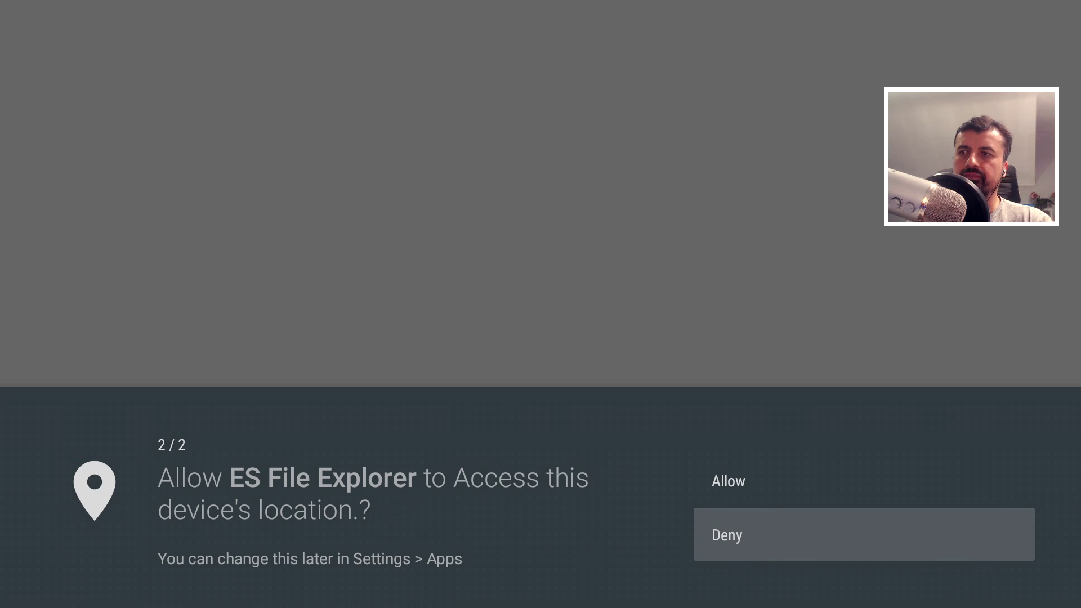
key("Return")
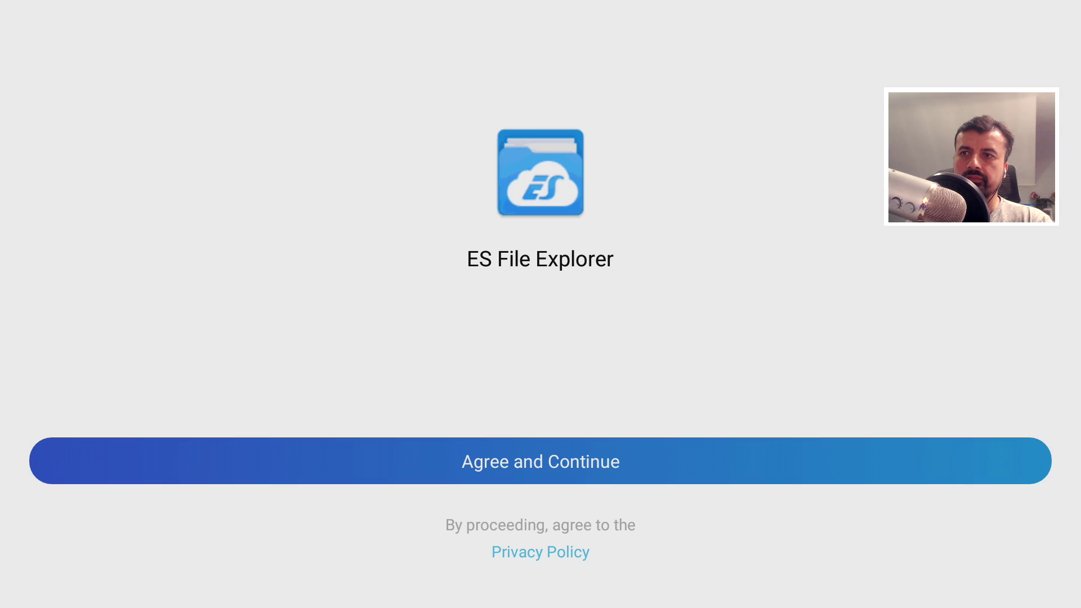
key("Return")
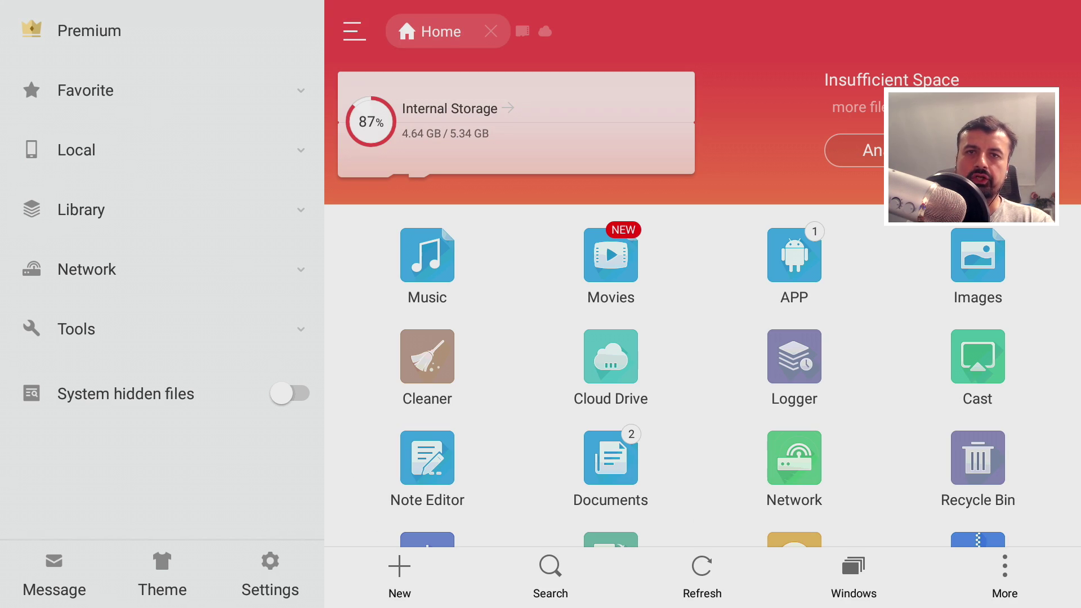
Step: Scan with the Cleaner, clean 114.44 MB of obsolete APKs, and return to Home at 85% used
key("Down")
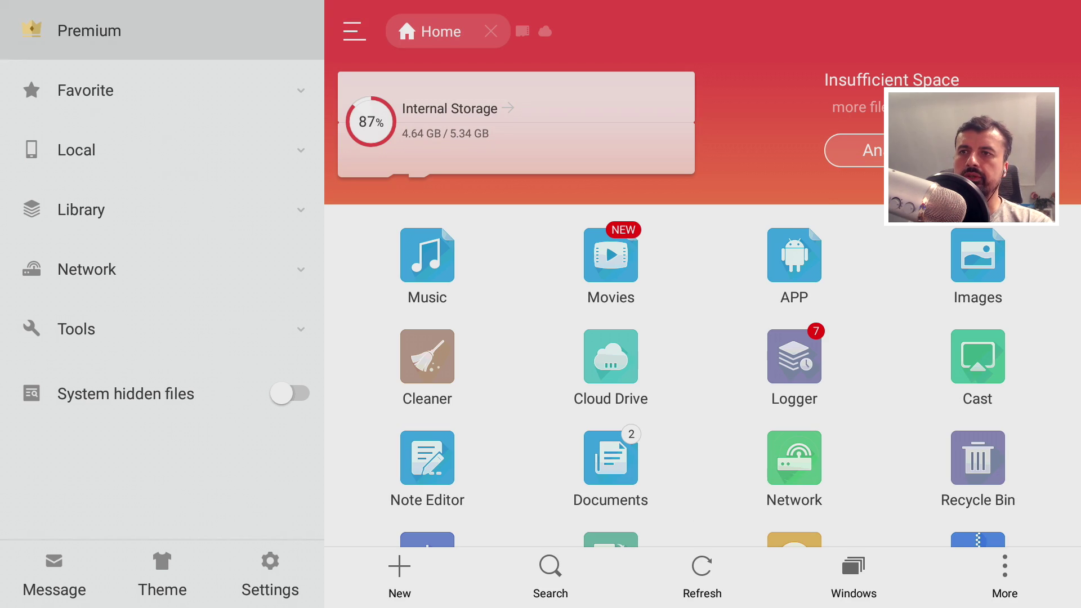
key("Down")
key("Down")
key("Right")
key("Down")
key("Down")
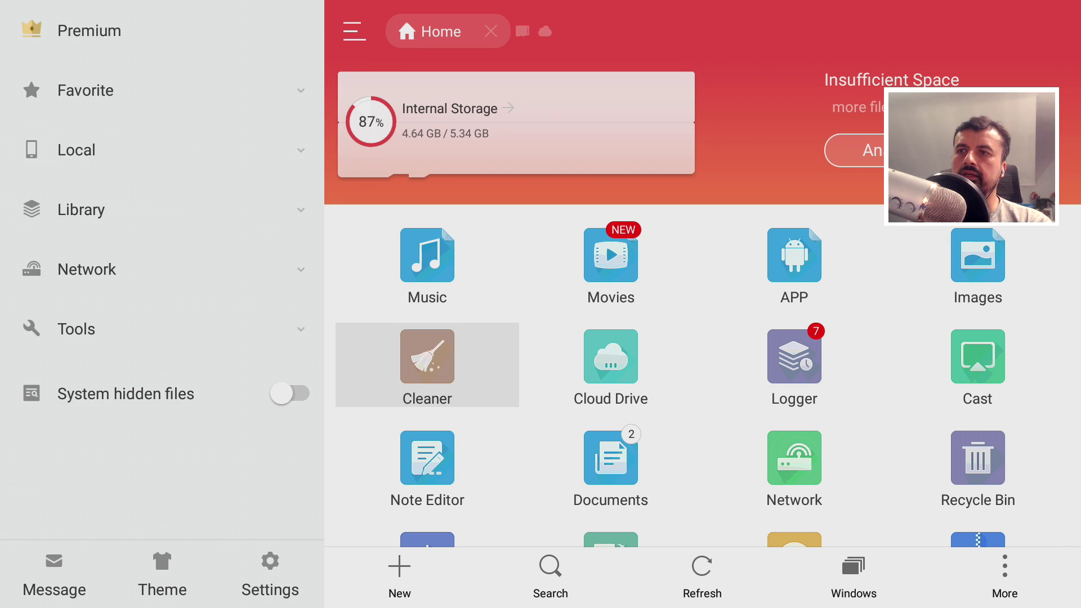
key("Return")
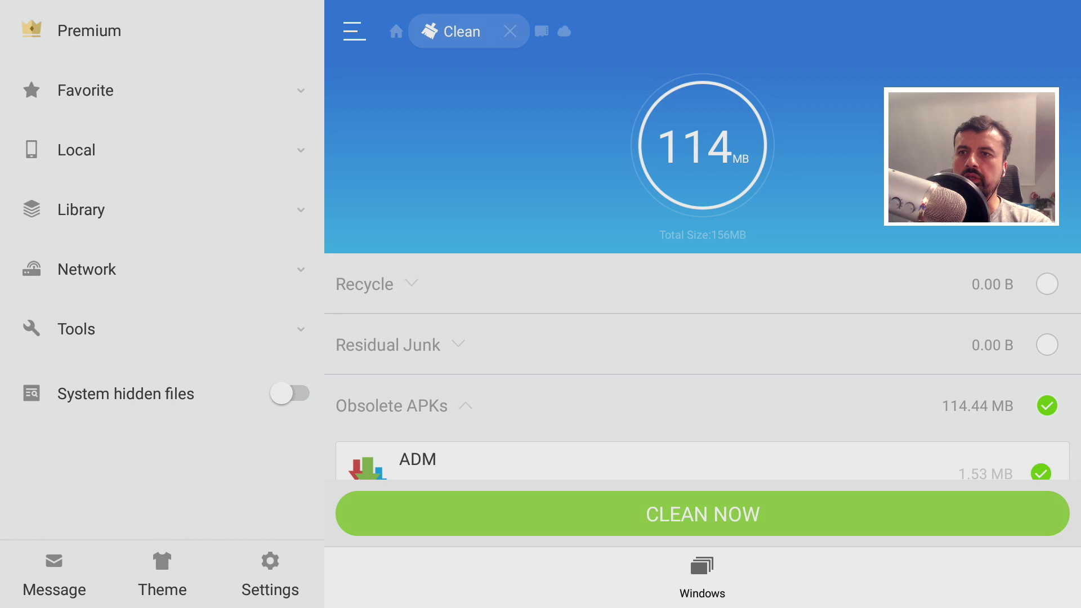
key("Down")
key("Down")
key("Down")
key("Right")
key("Down")
key("Down")
key("Down")
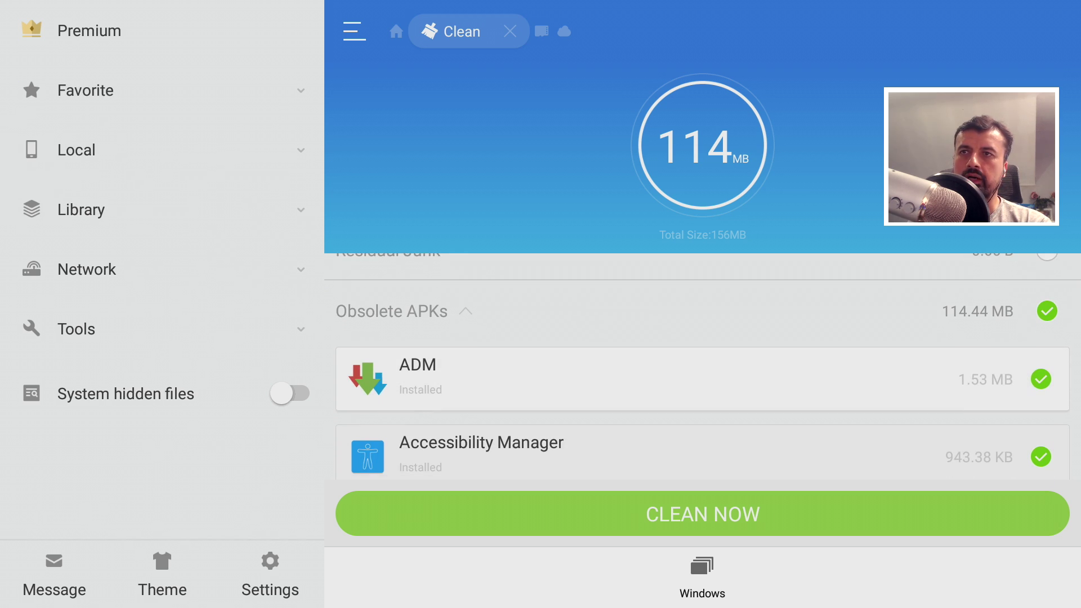
key("Down")
key("Down")
key("Down")
key("Down")
key("Down")
key("Down")
key("Down")
key("Down")
key("Down")
key("Down")
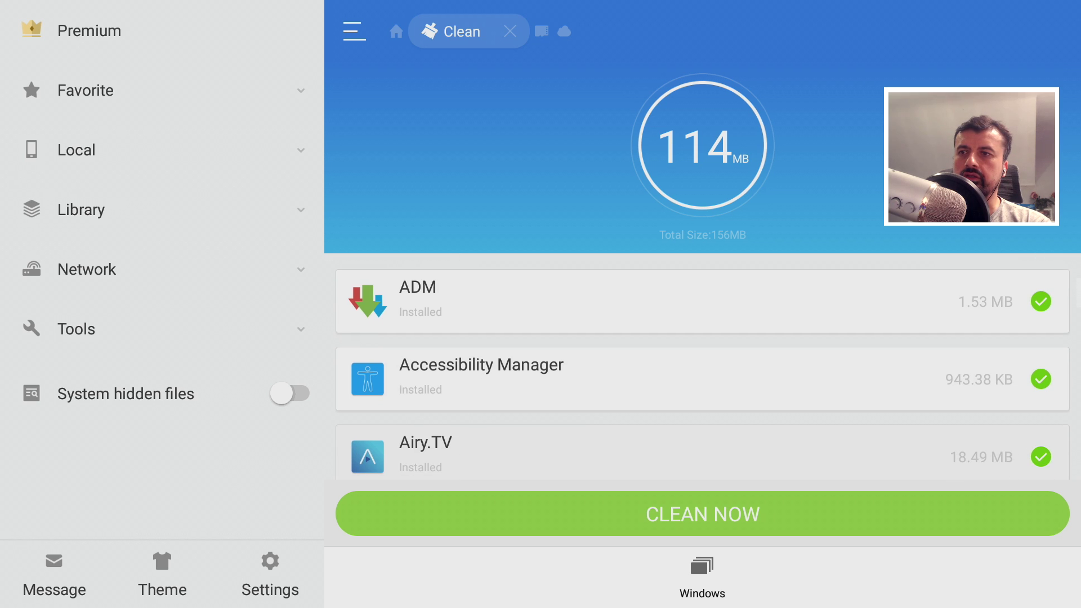
key("Return")
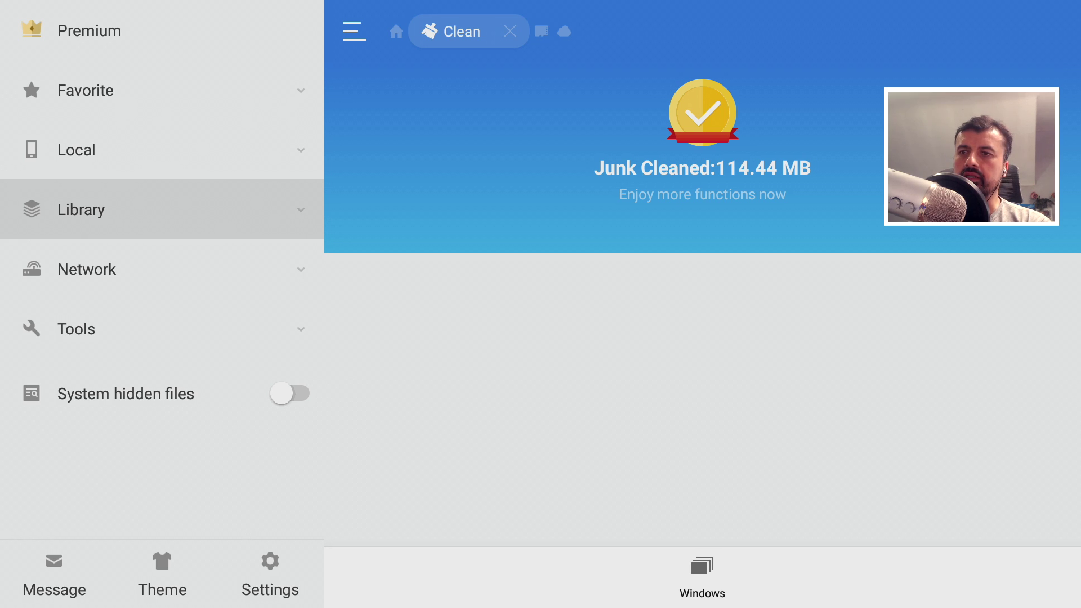
key("Escape")
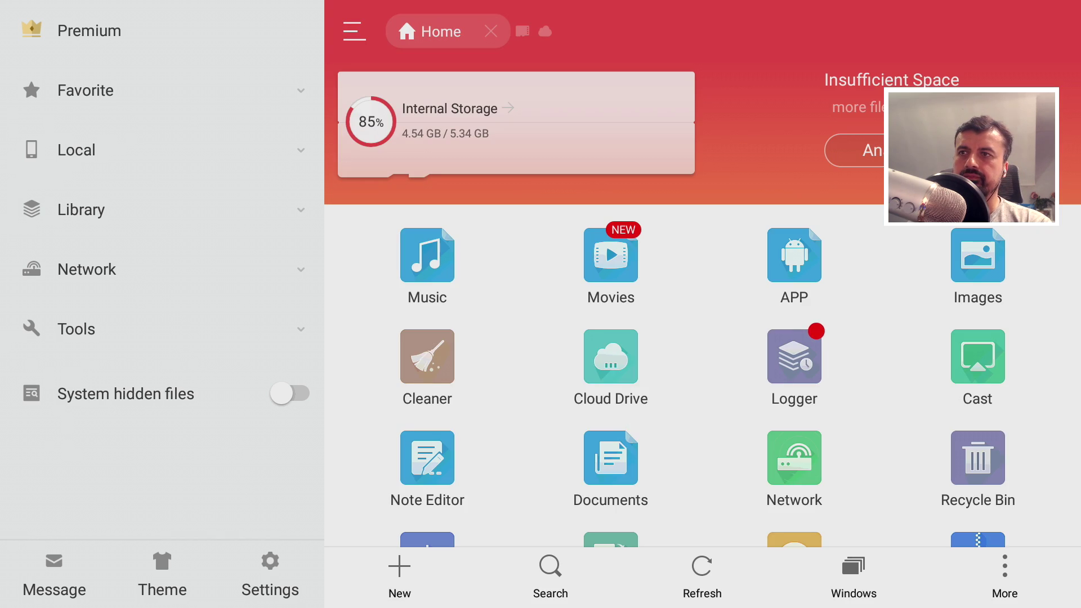
Step: Open ES File Explorer's user apps list and bring up IMDb TV's properties
key("Down")
key("Down")
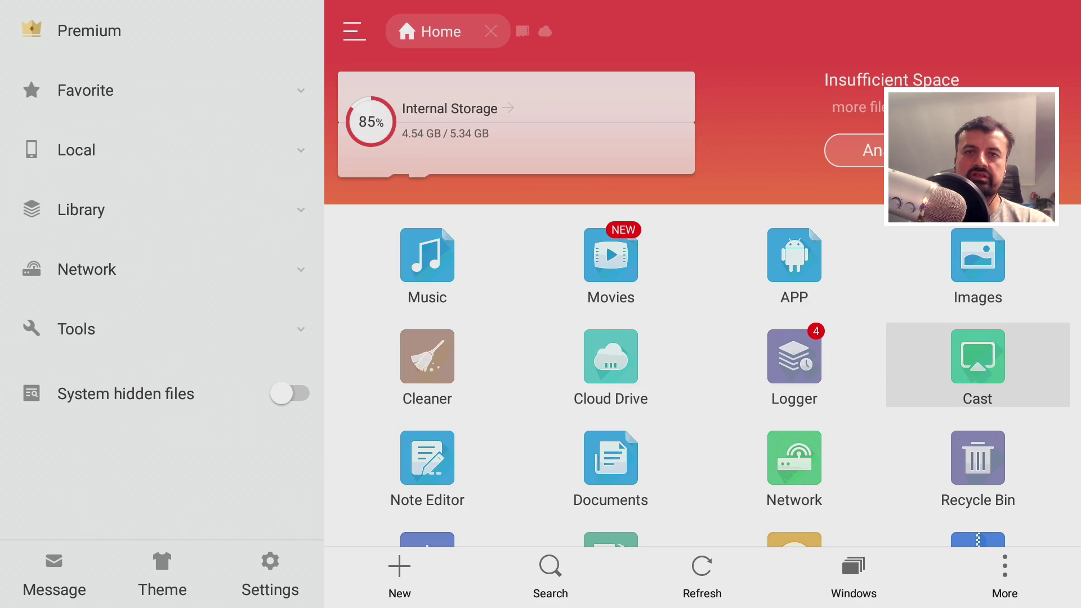
key("Left")
key("Left")
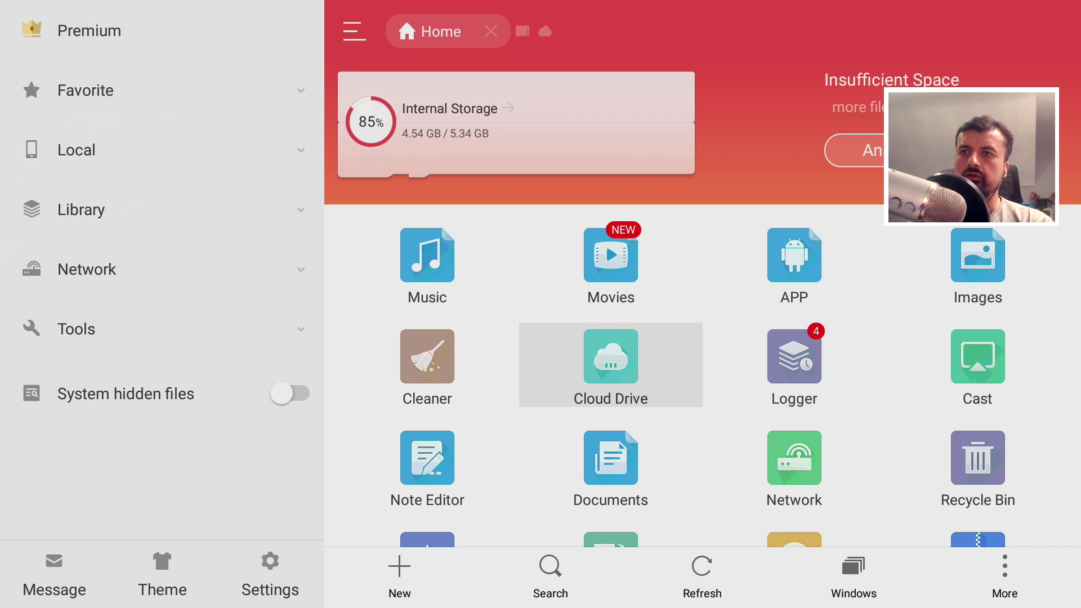
key("Right")
key("Up")
key("Return")
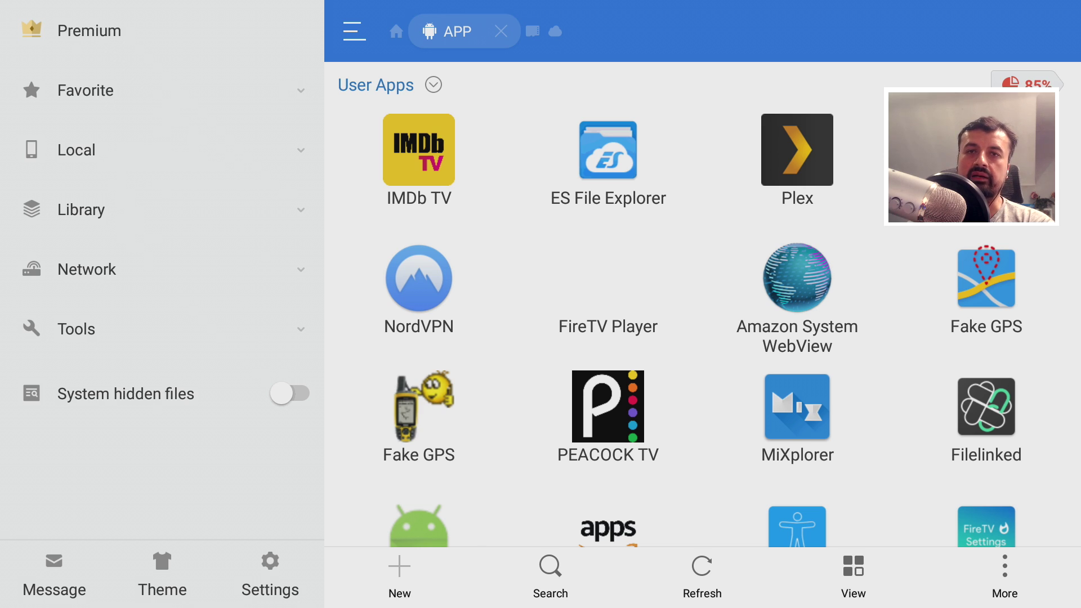
key("Down")
key("Down")
key("Down")
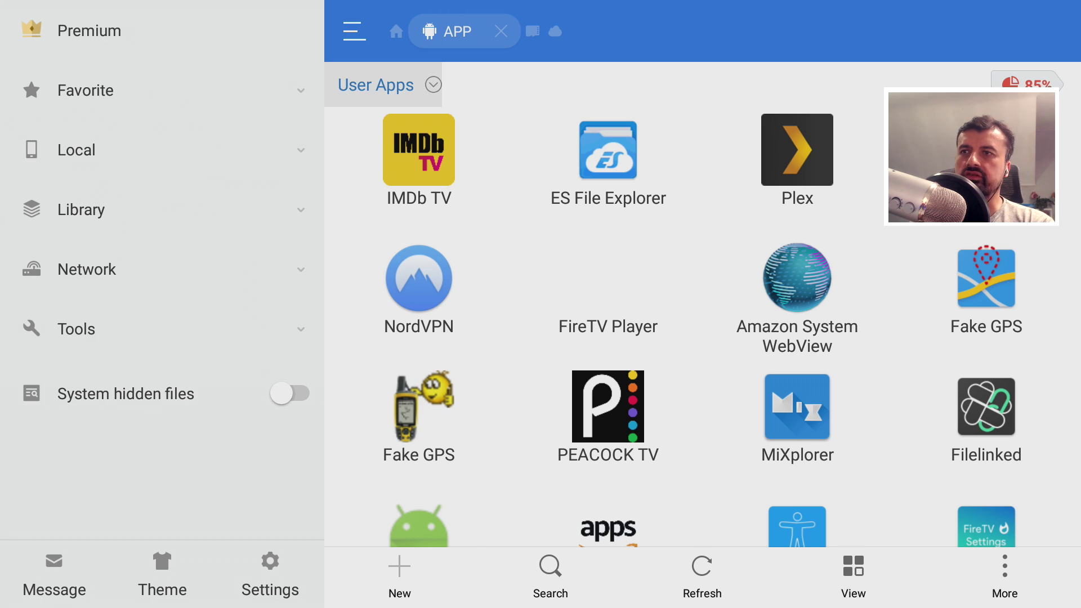
key("Up")
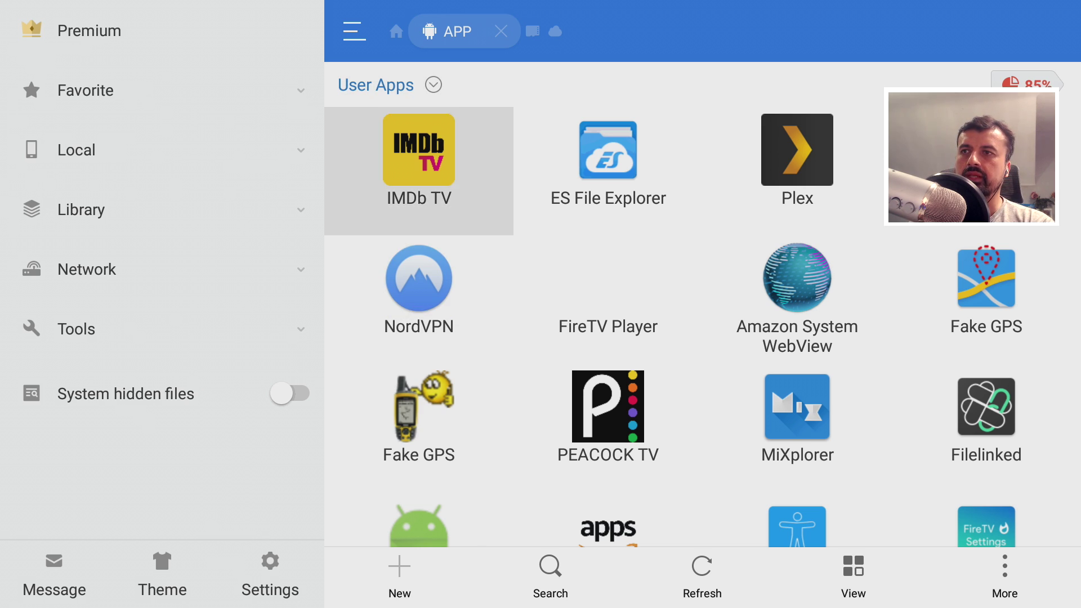
key("Return")
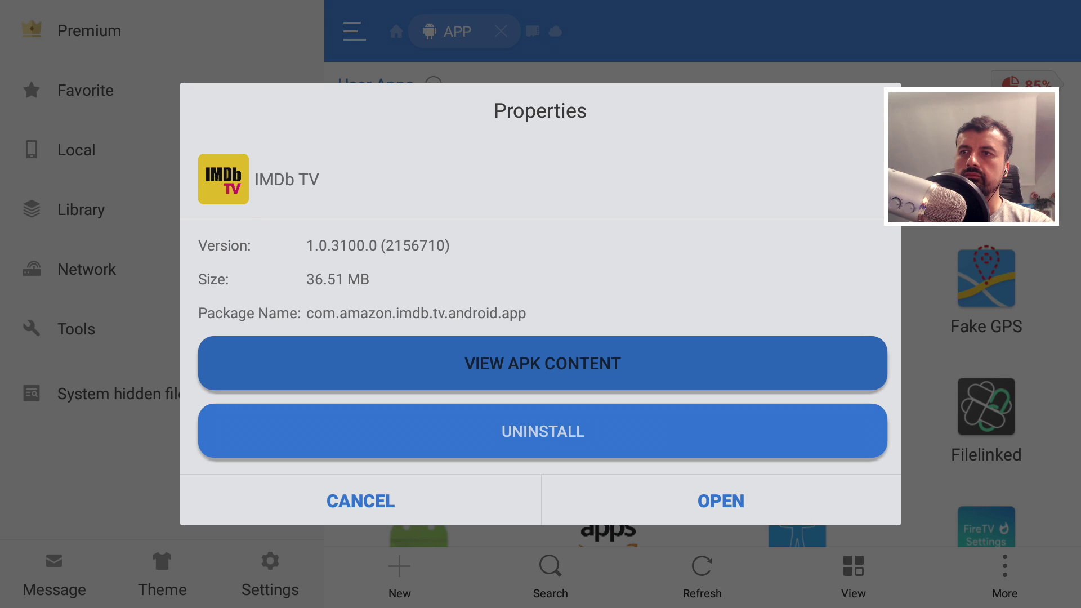
Step: Uninstall IMDb TV's updates, confirm the factory-version reset, and go to Fire TV Home
key("Down")
key("Up")
key("Down")
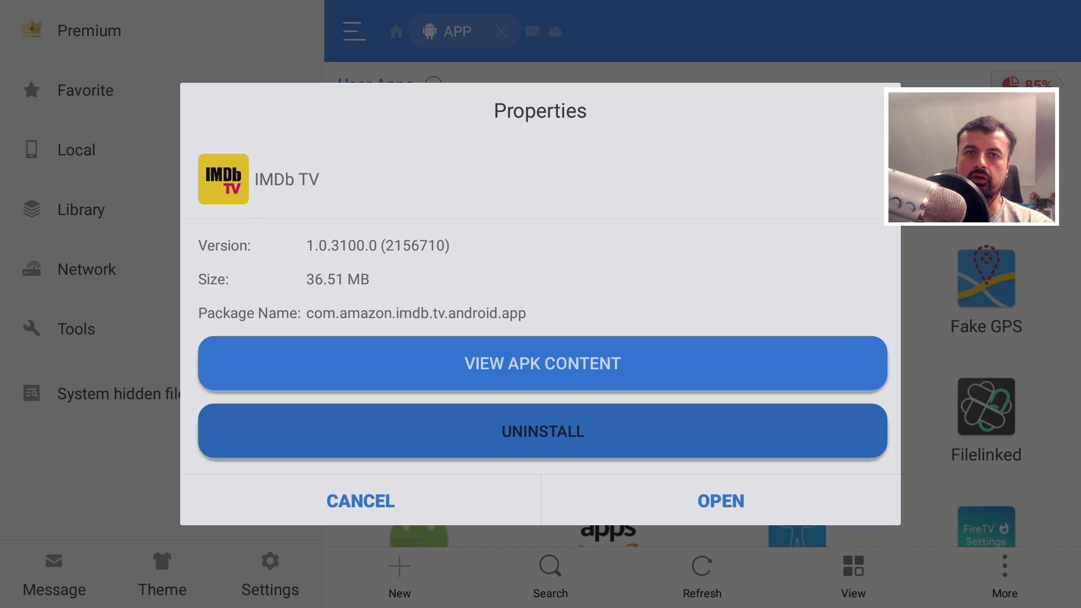
key("Return")
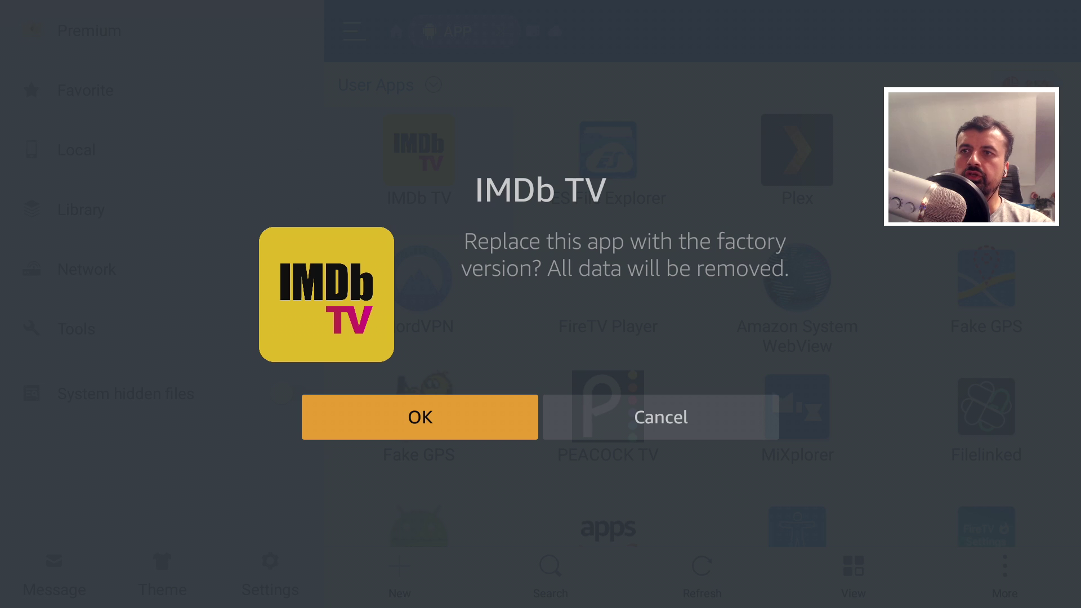
key("Right")
key("Left")
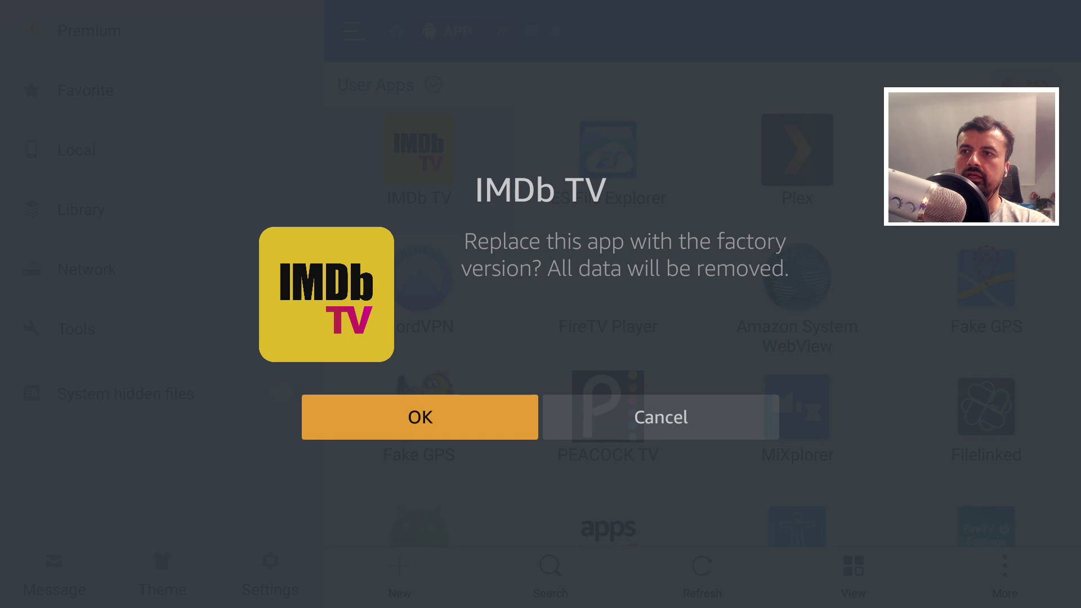
key("Return")
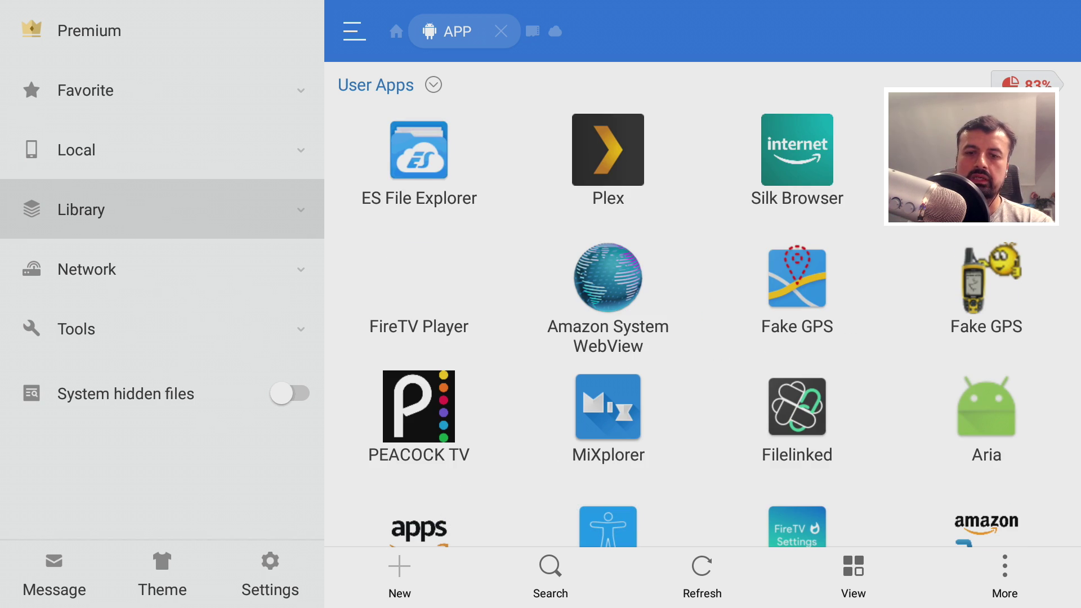
key("Home")
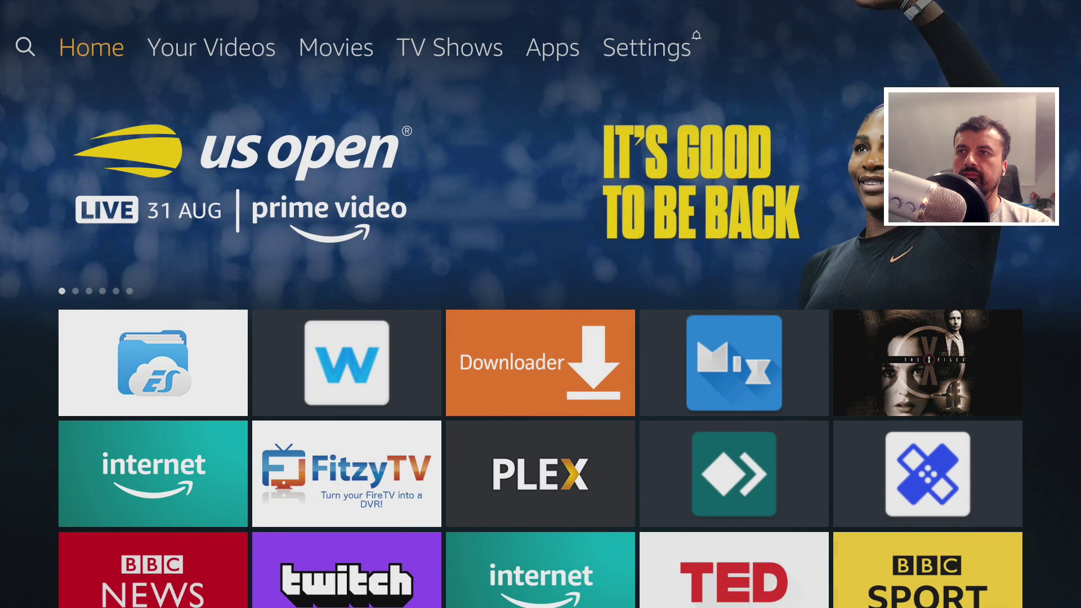
Step: Check the installed applications list in Settings, then return Home with ES File Explorer focused
key("Right")
key("Right")
key("Right")
key("Right")
key("Right")
key("Return")
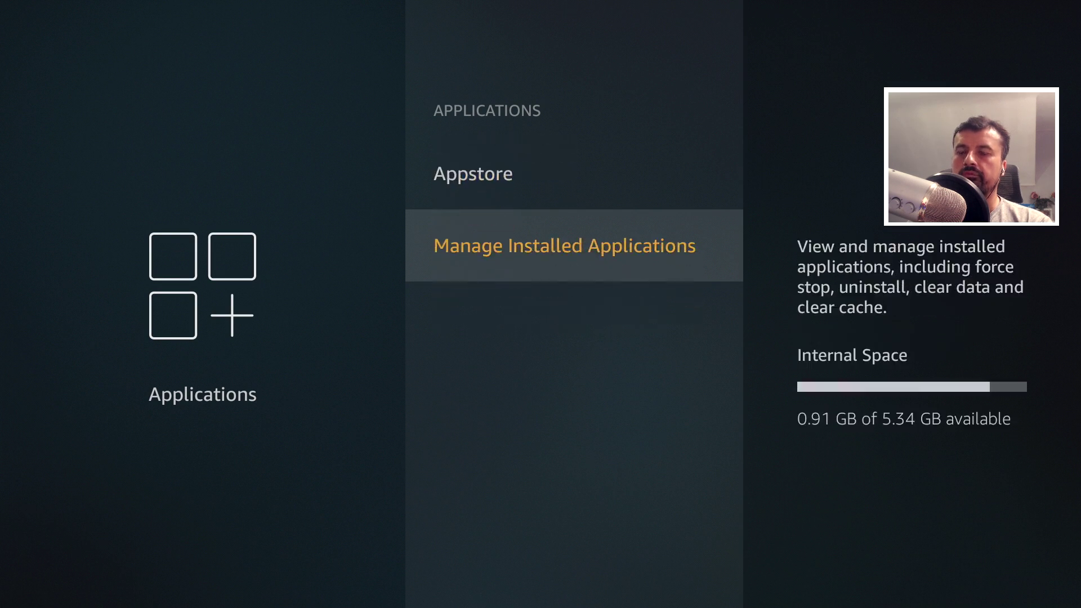
key("Return")
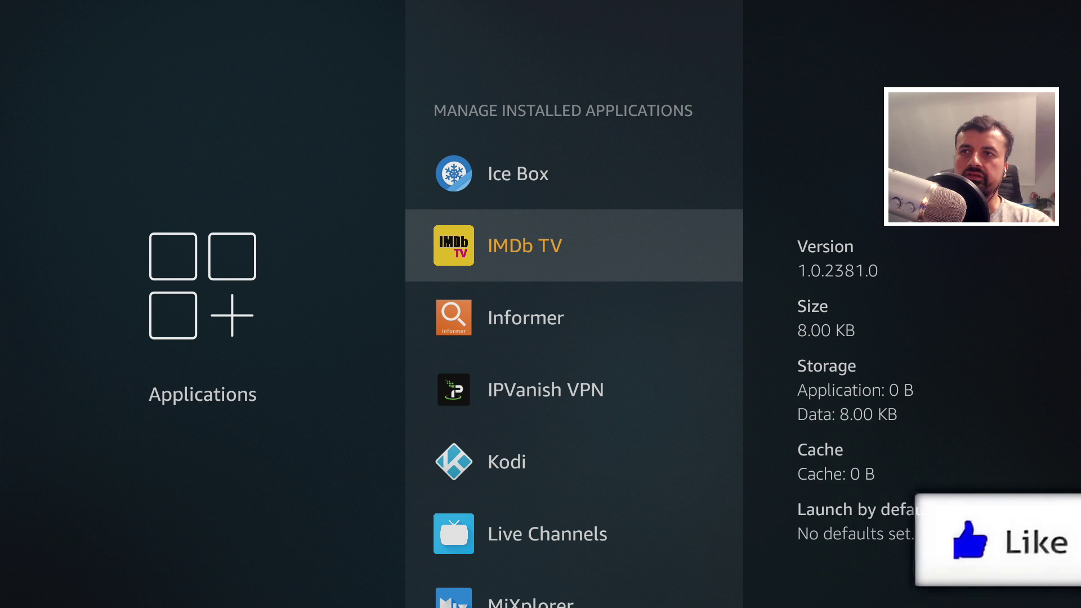
key("Home")
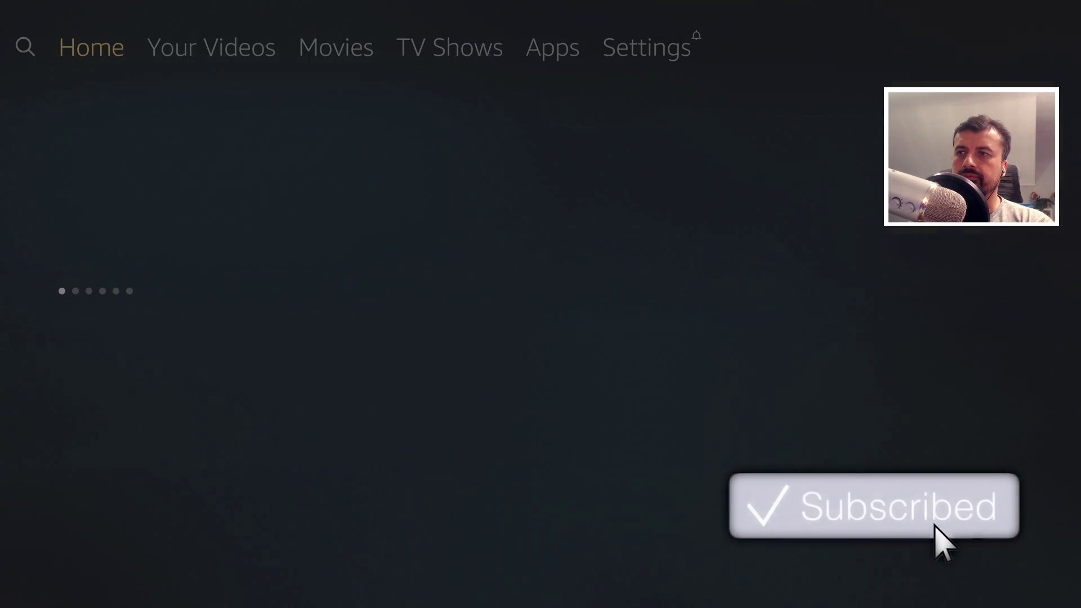
key("Down")
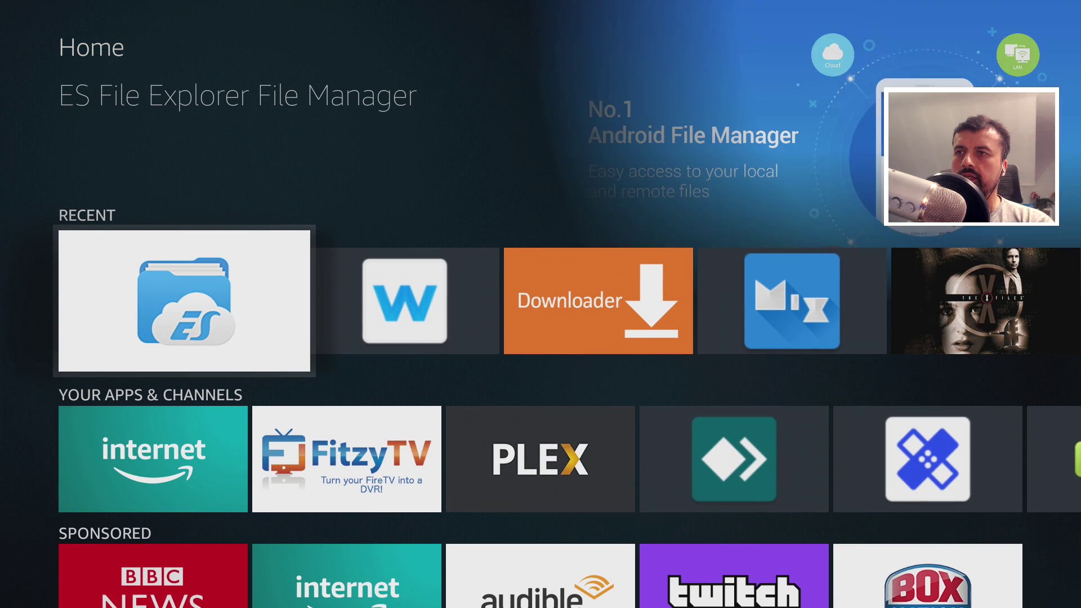
Step: Launch ES File Explorer and open the News app's properties from the installed apps
key("Return")
key("Right")
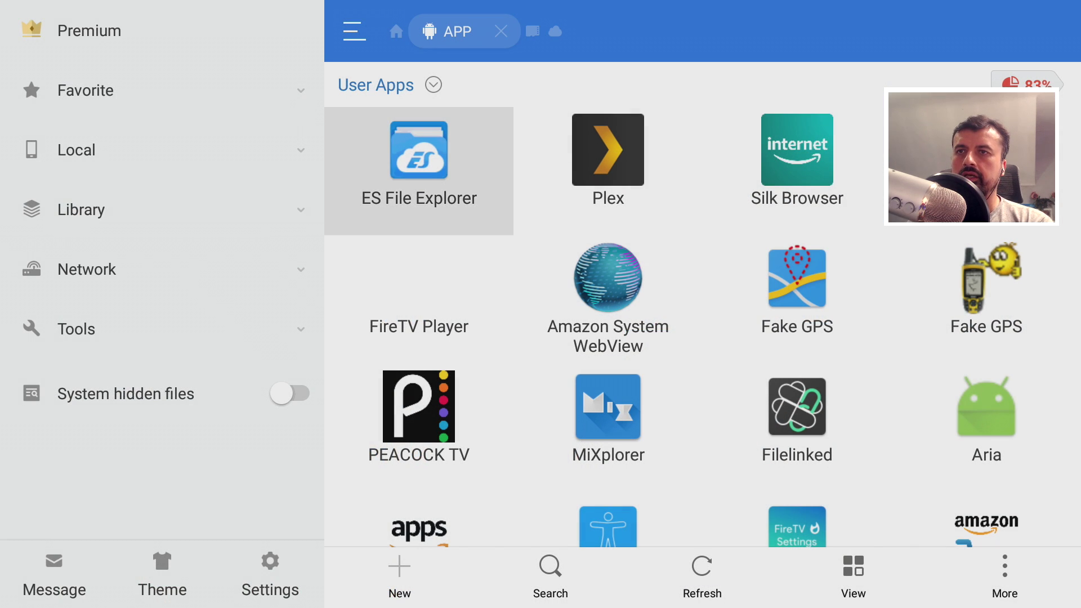
key("Down")
key("Down")
key("Down")
key("Right")
key("Right")
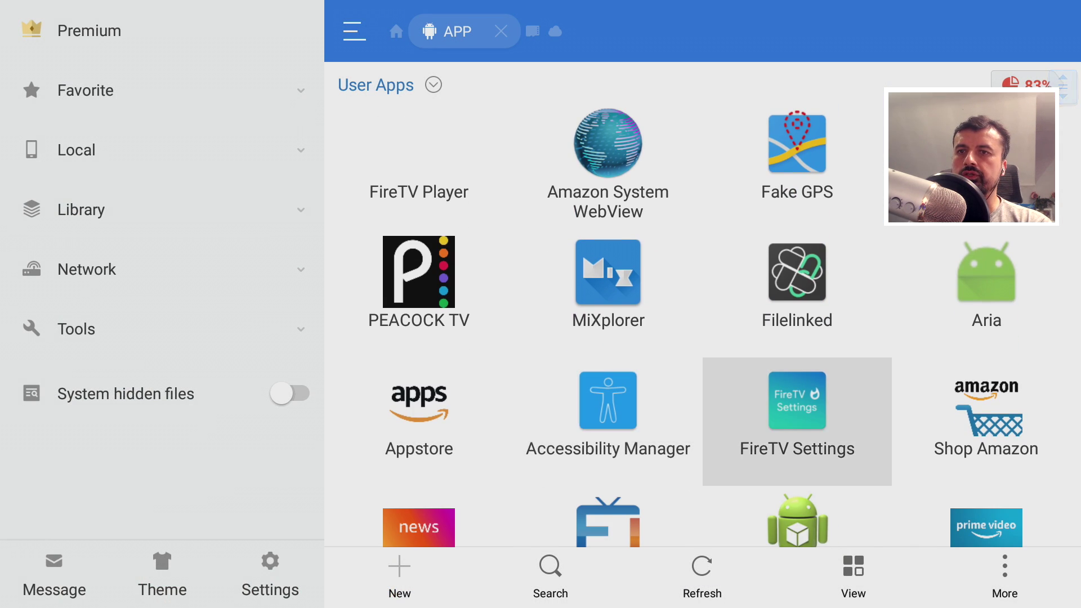
key("Down")
key("Left")
key("Left")
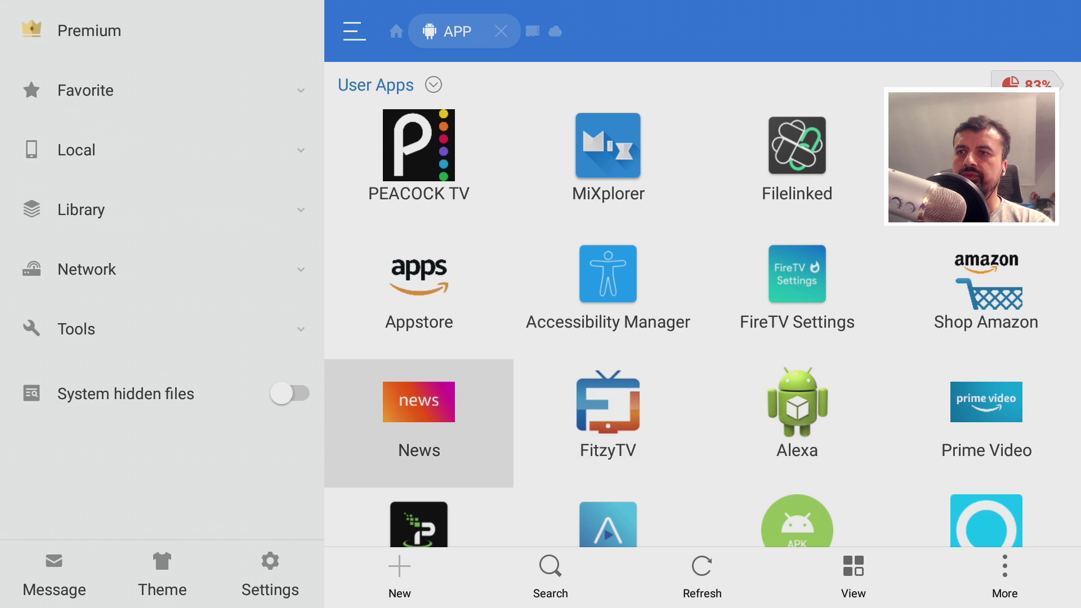
key("Return")
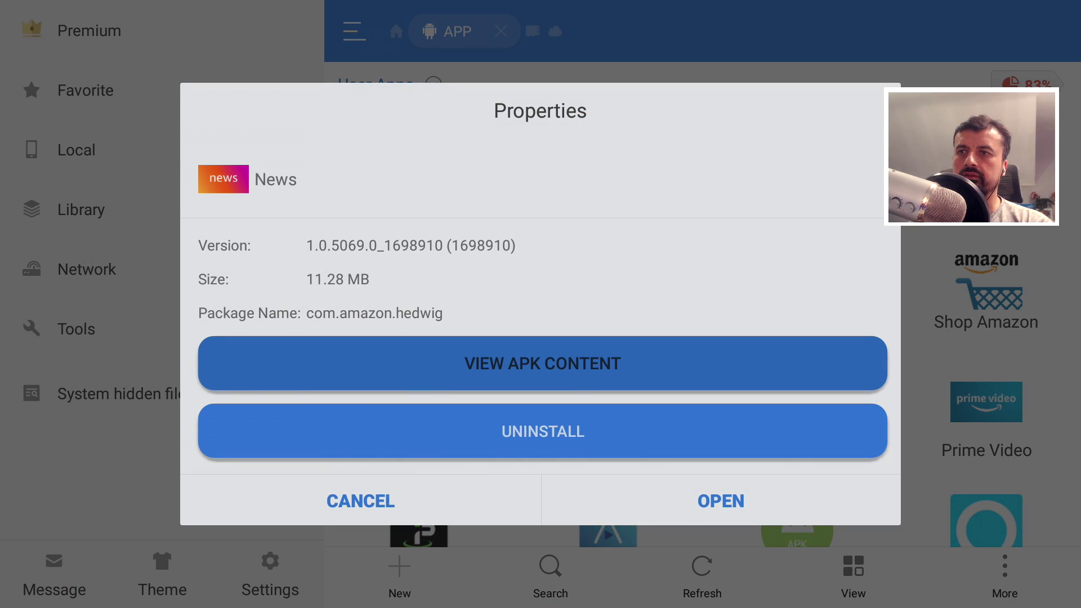
Step: Uninstall the News app's updates and confirm restoring its factory version
key("Down")
key("Return")
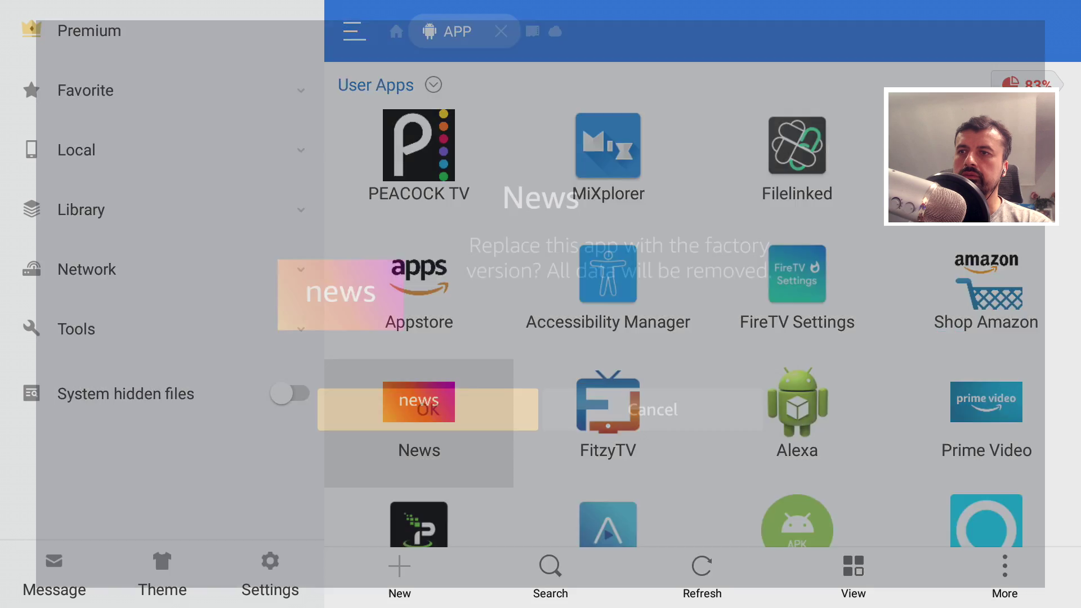
key("Right")
key("Left")
key("Return")
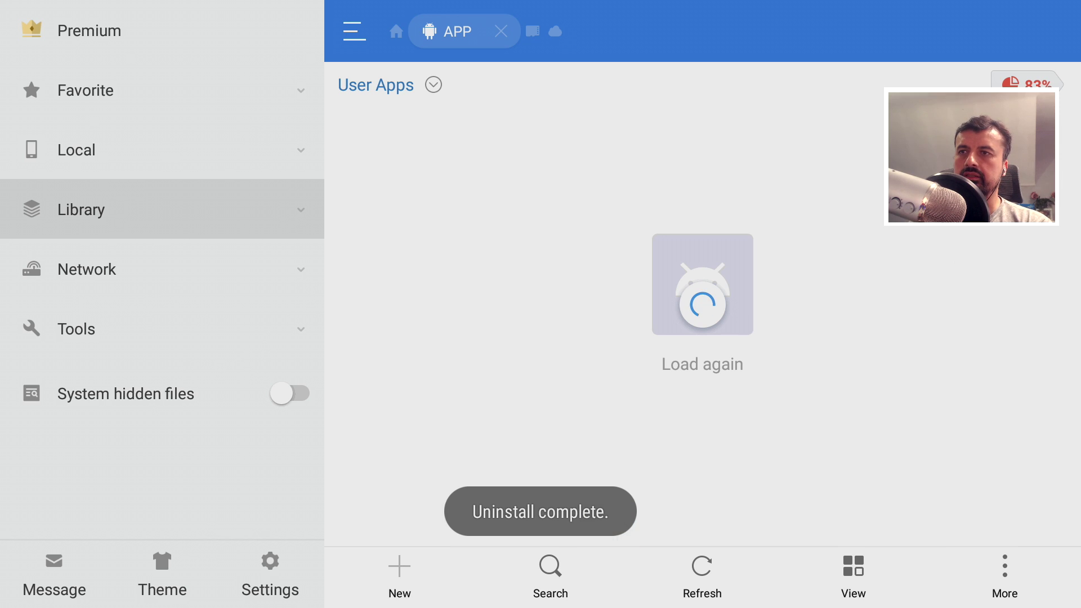
key("Right")
Step: Start uninstalling Prime Video's updates, then cancel so its updates stay in place
key("Right")
key("Down")
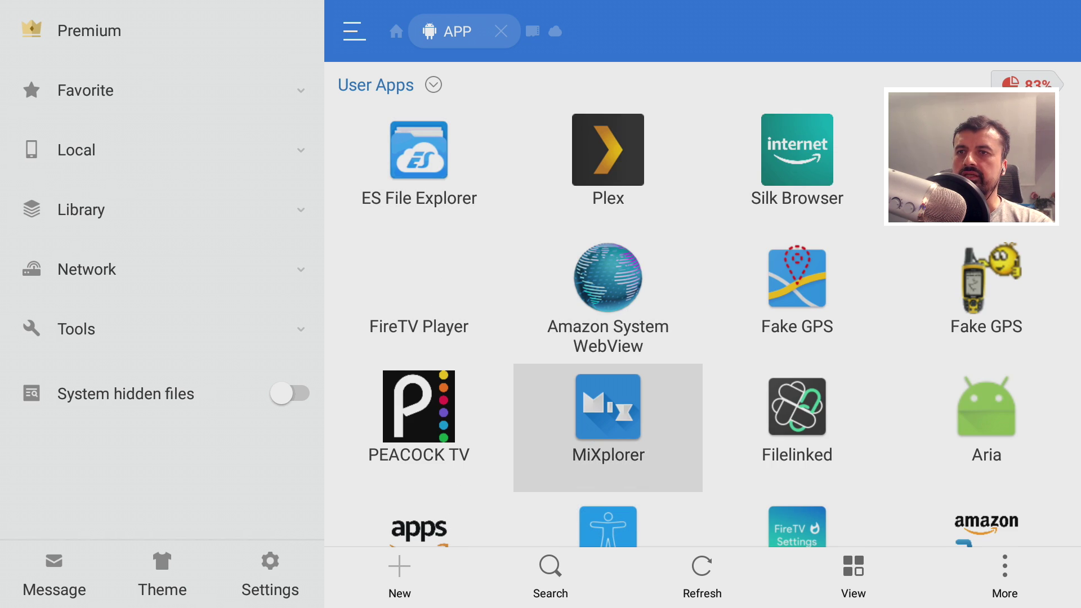
key("Down")
key("Down")
key("Right")
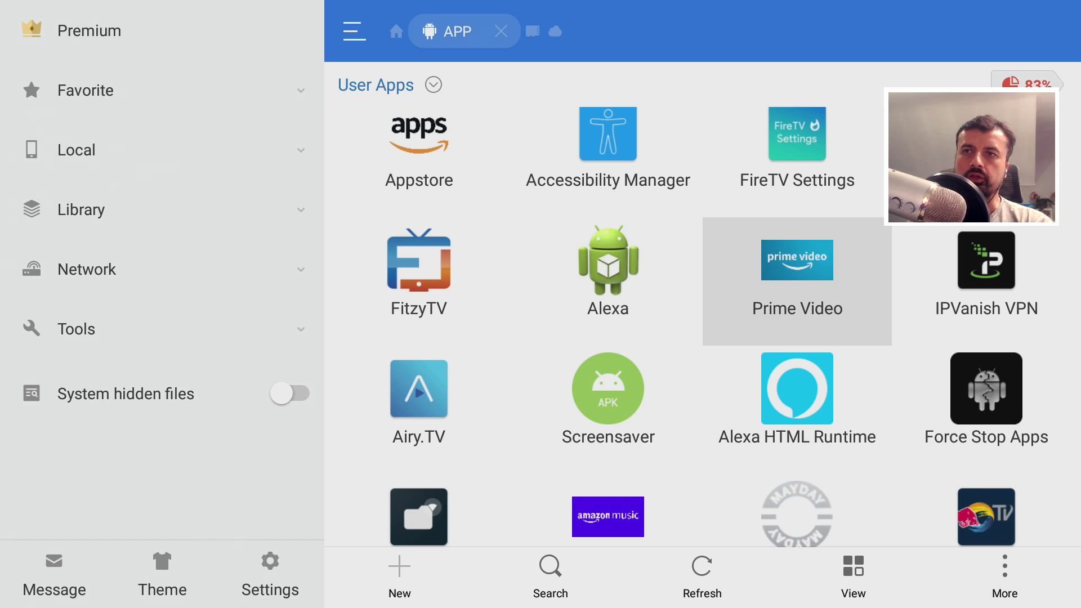
key("Return")
key("Down")
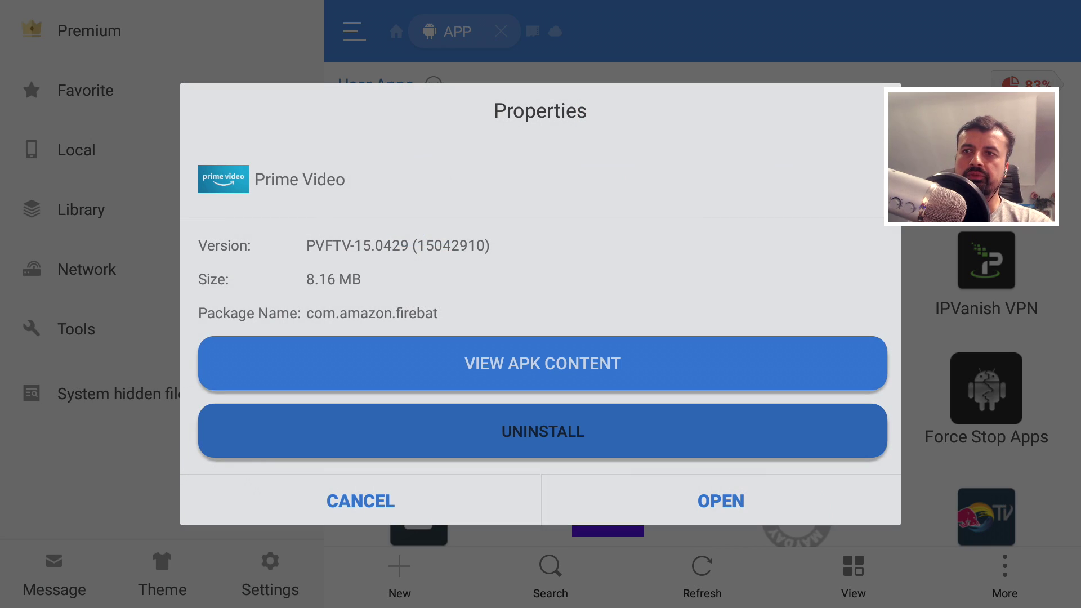
key("Return")
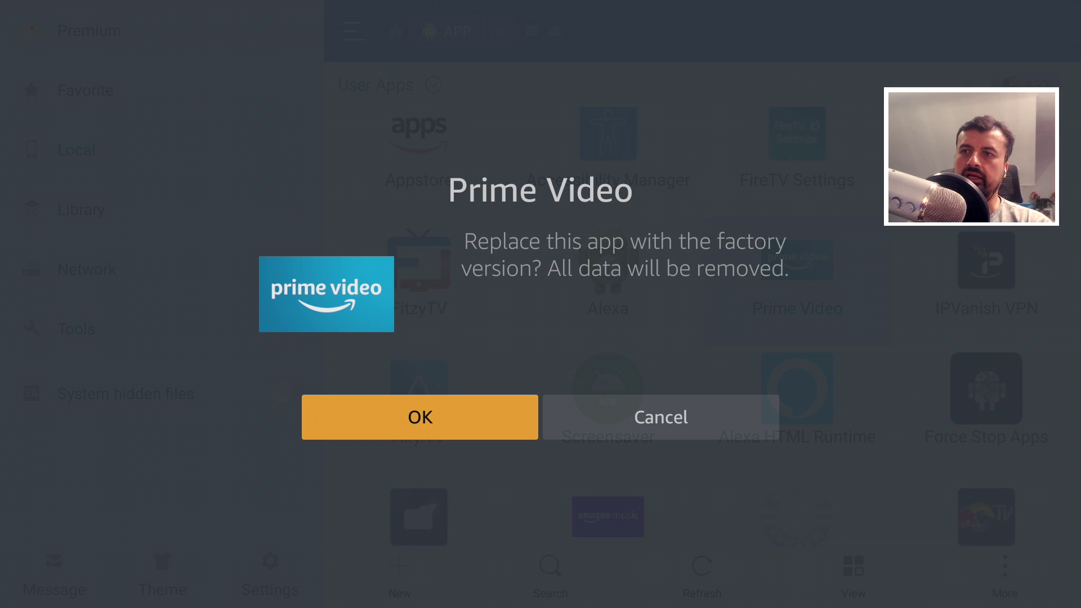
key("Right")
key("Return")
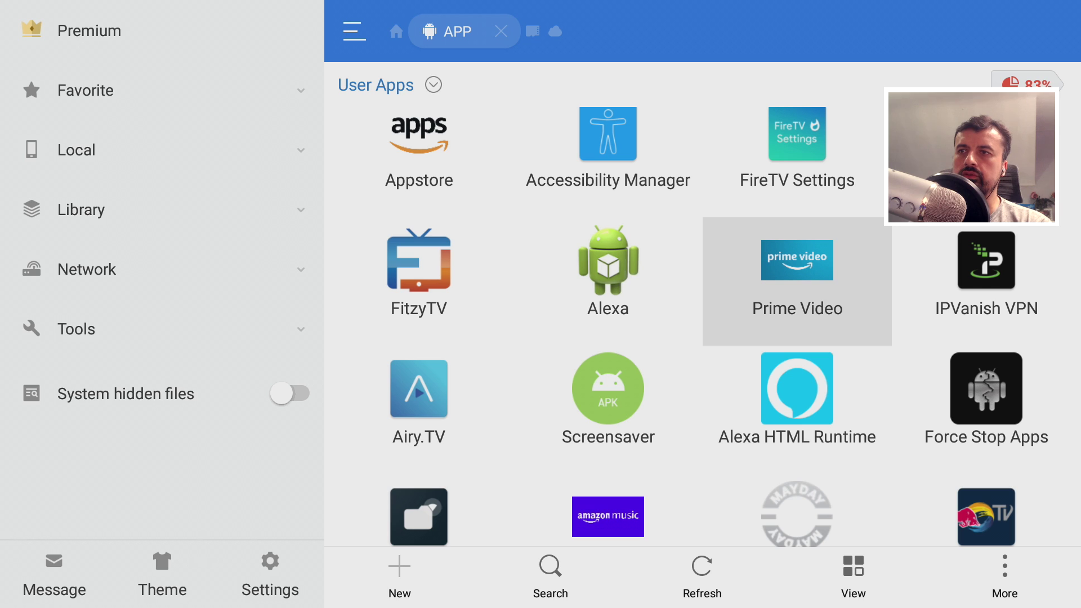
Step: Restore Amazon Music to its factory version
key("Left")
key("Left")
key("Up")
key("Up")
key("Up")
key("Up")
key("Up")
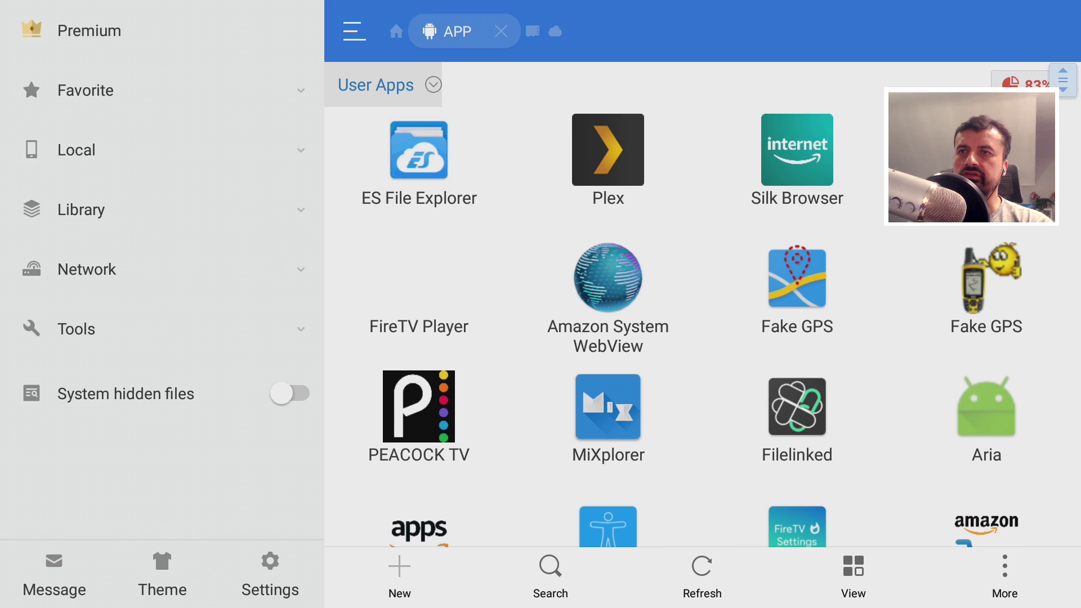
key("Down")
key("Down")
key("Down")
key("Down")
key("Down")
key("Down")
key("Down")
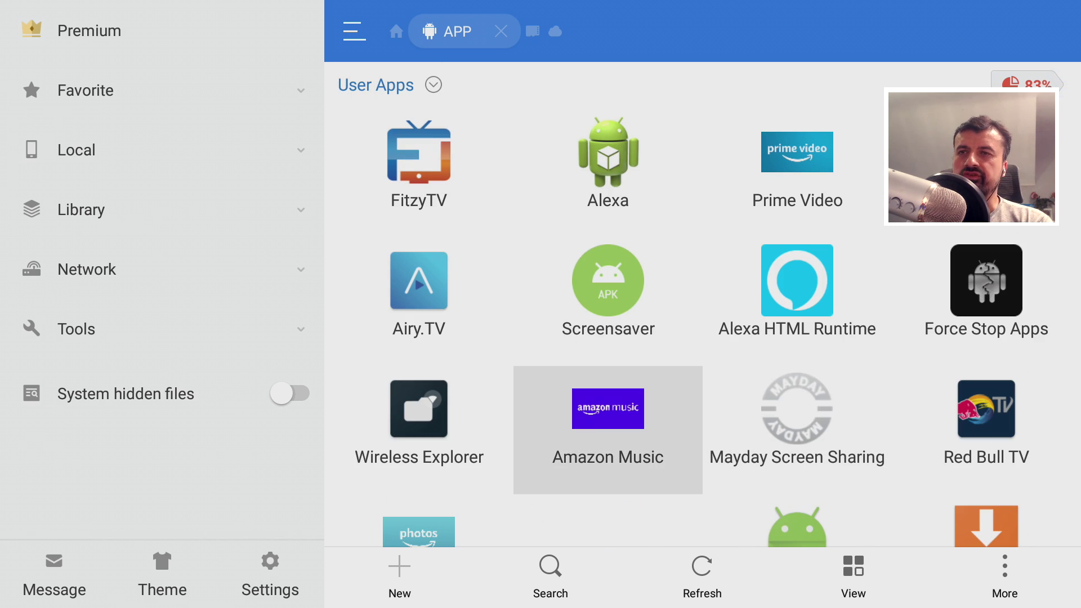
key("Return")
key("Down")
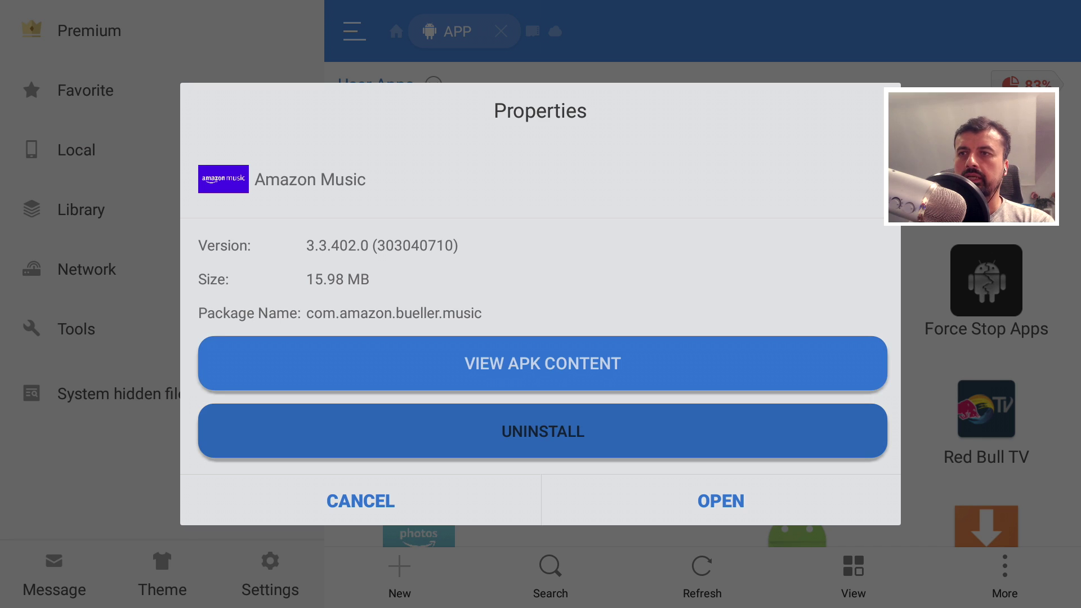
key("Escape")
key("Return")
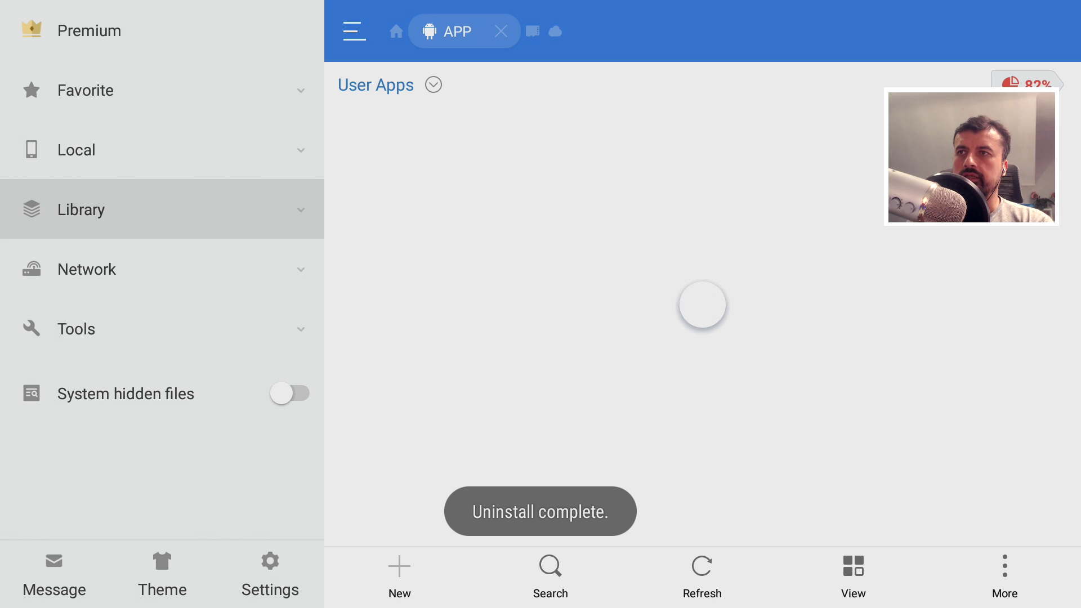
Step: Restore Amazon FreeTime to its factory version, dropping storage use to 81%
key("Down")
key("Down")
key("Right")
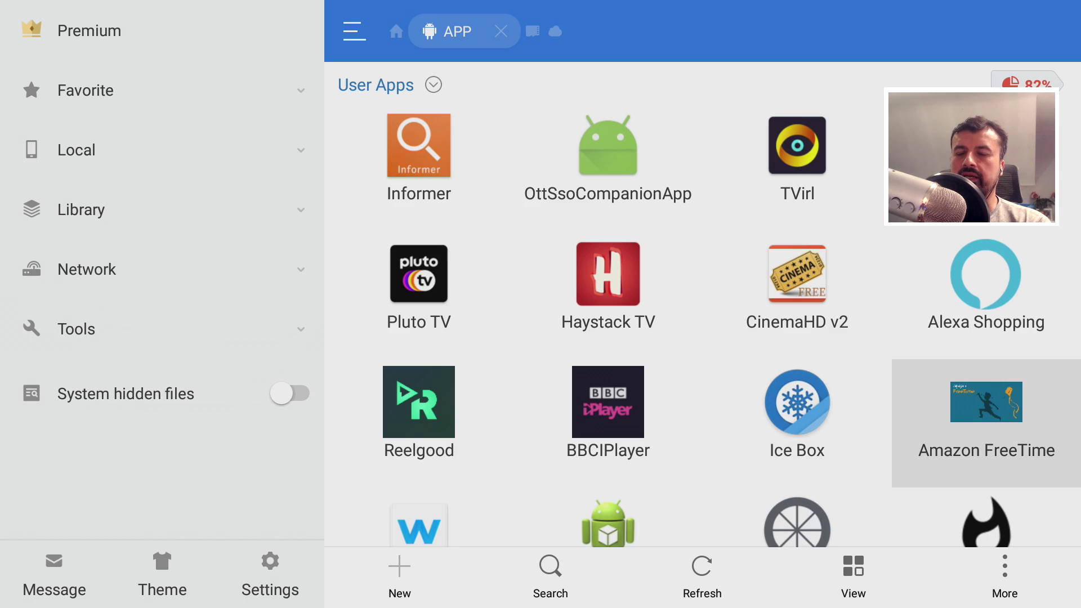
key("Return")
key("Down")
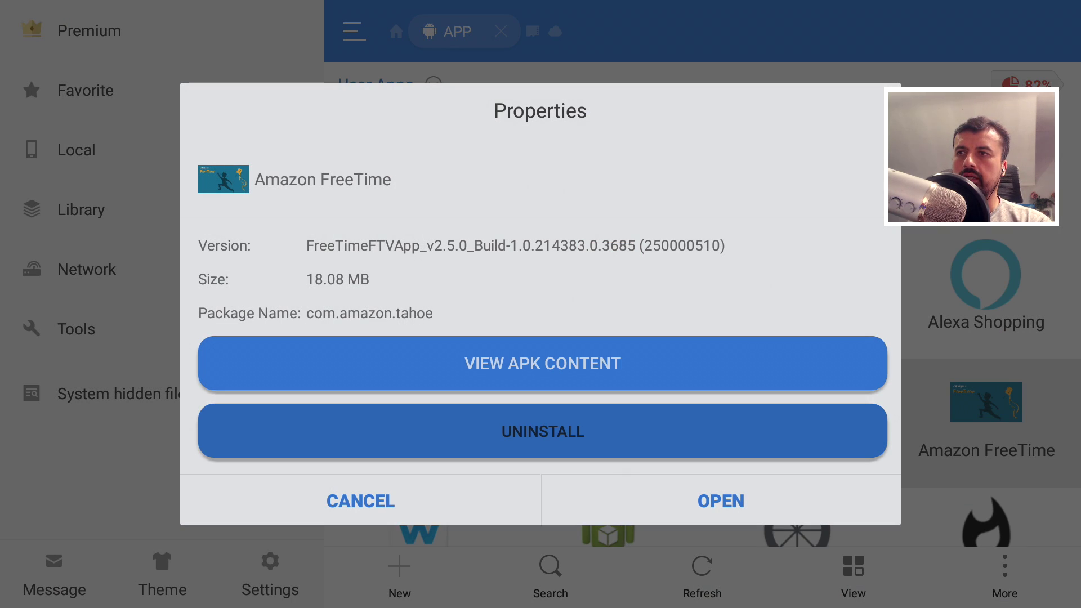
key("Return")
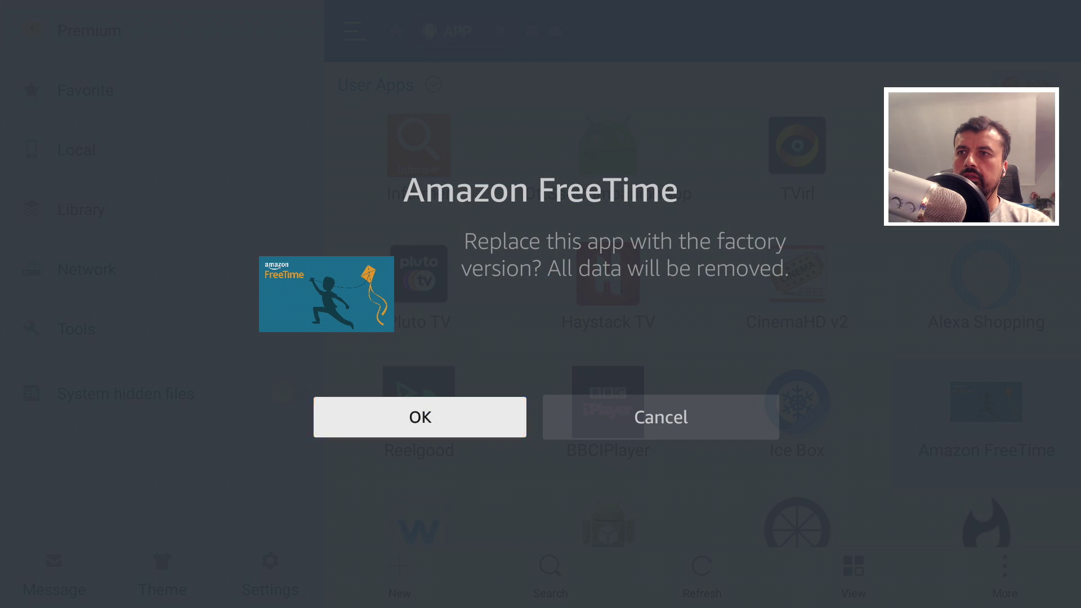
key("Return")
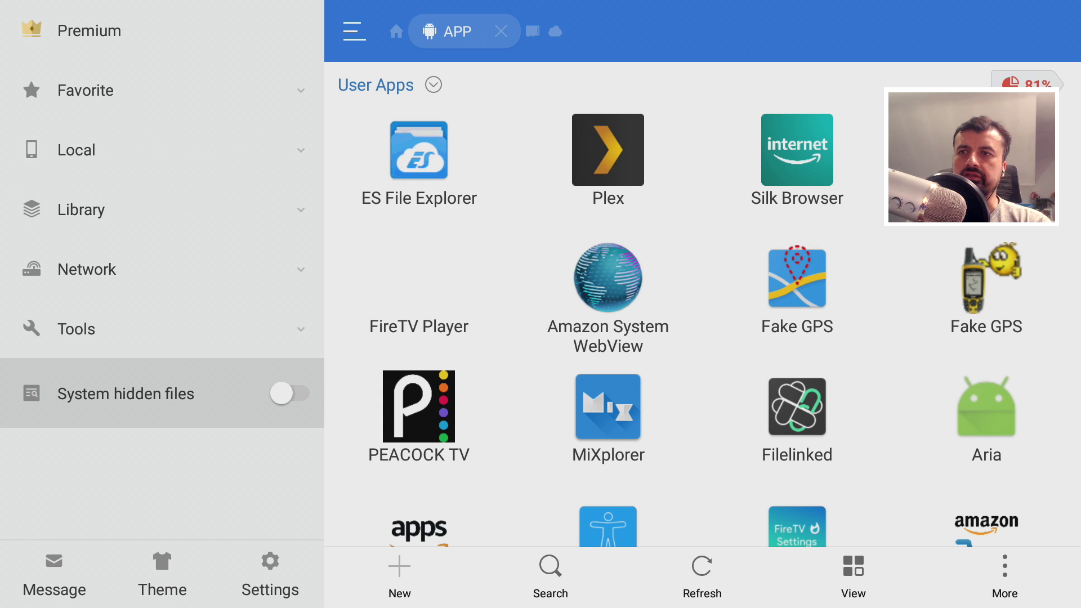
key("Right")
Step: Check My Fire TV > About > Storage showing 1.02 GB of 5.34 GB free, then go Home
key("Down")
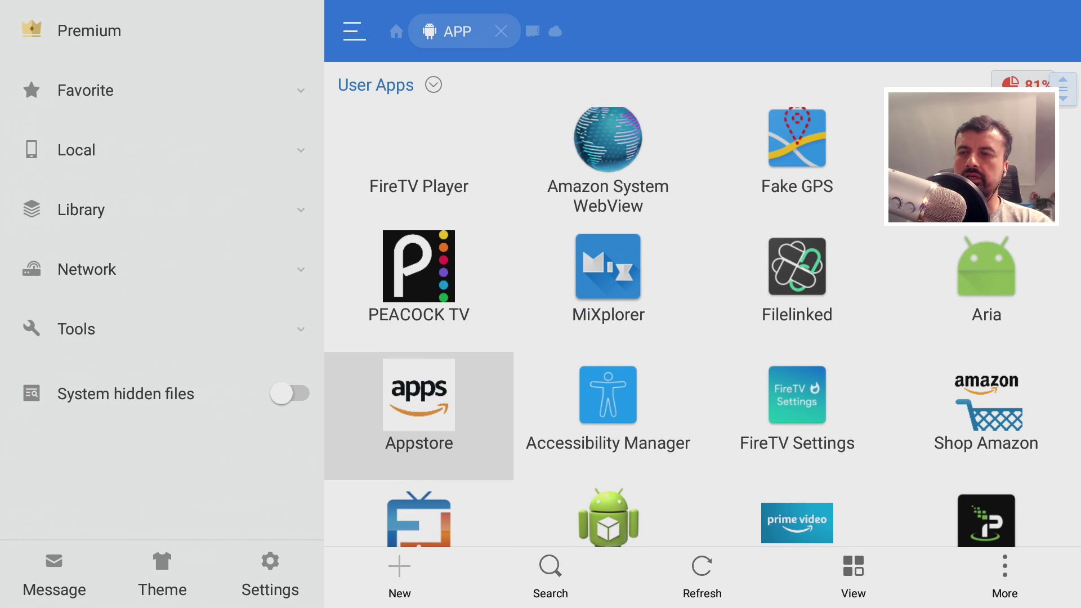
key("Home")
key("Right")
key("Right")
key("Right")
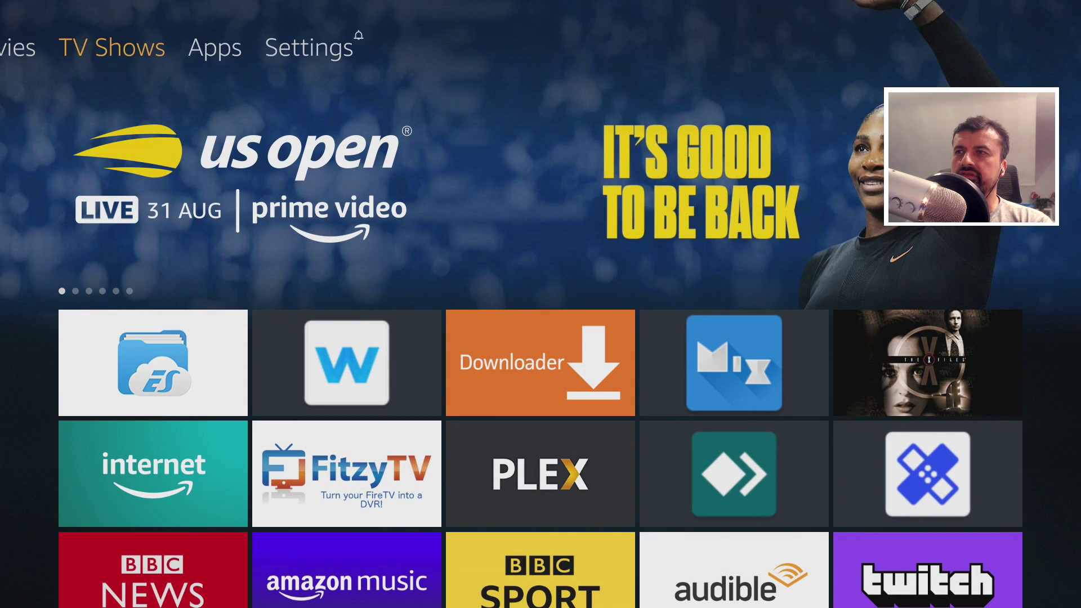
key("Right")
key("Right")
key("Down")
key("Right")
key("Right")
key("Right")
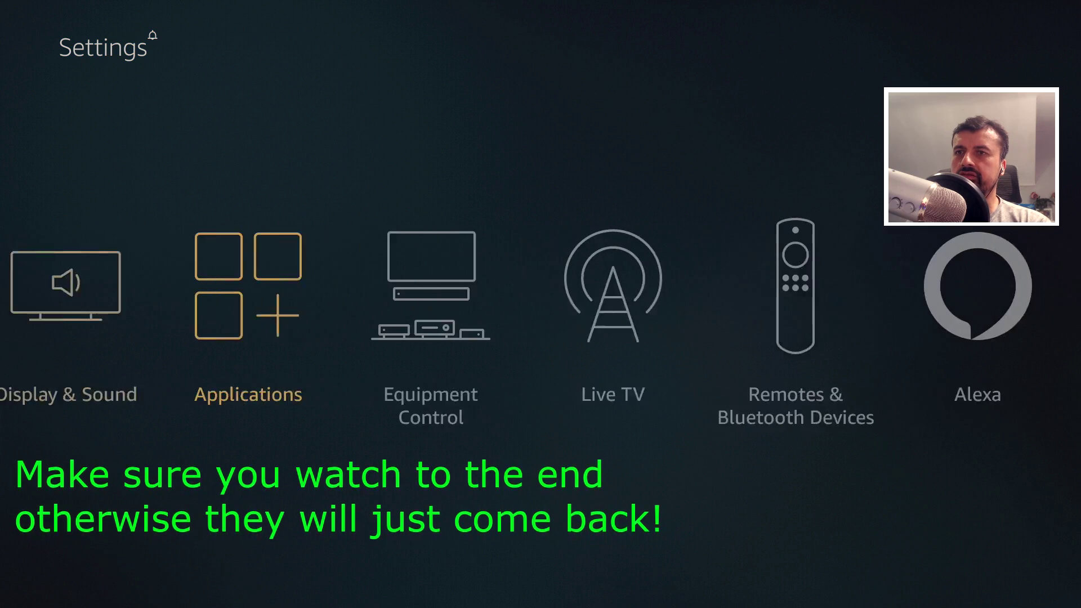
key("Right")
key("Right")
key("Right")
key("Right")
key("Right")
key("Right")
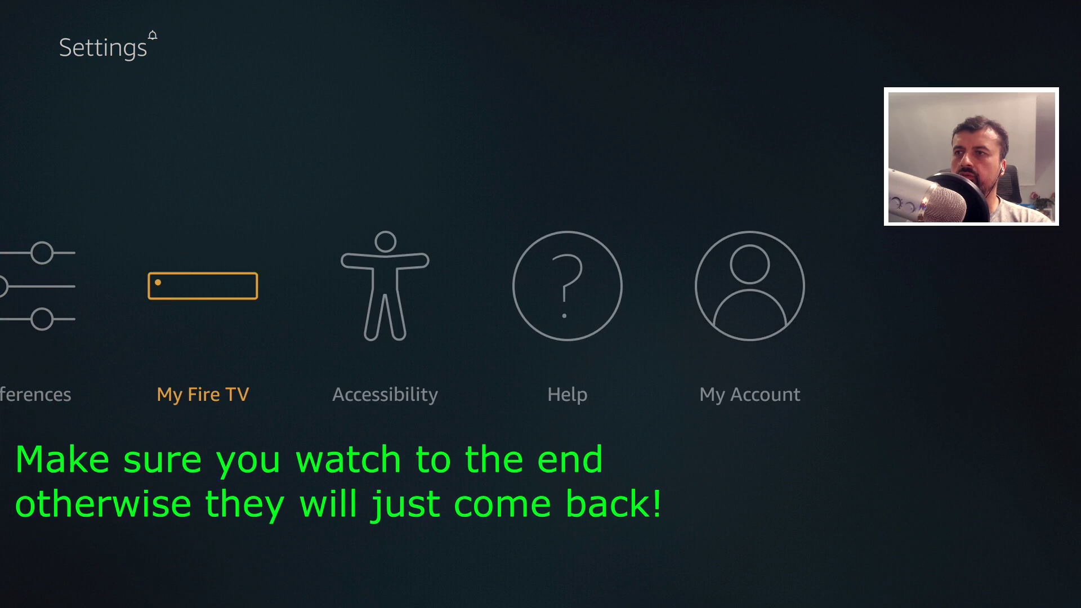
key("Return")
key("Return")
key("Down")
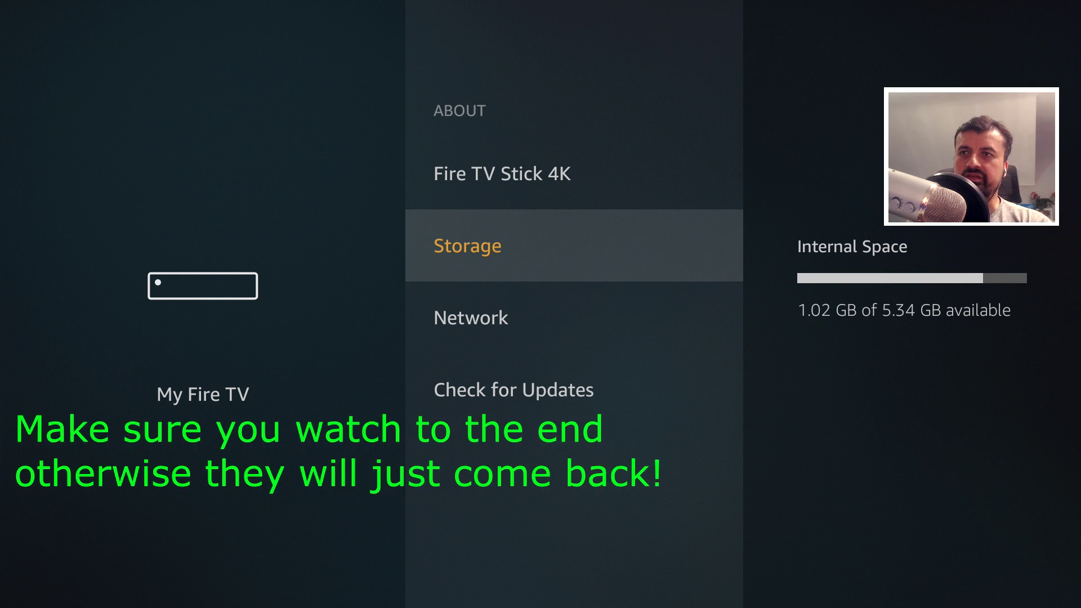
key("Home")
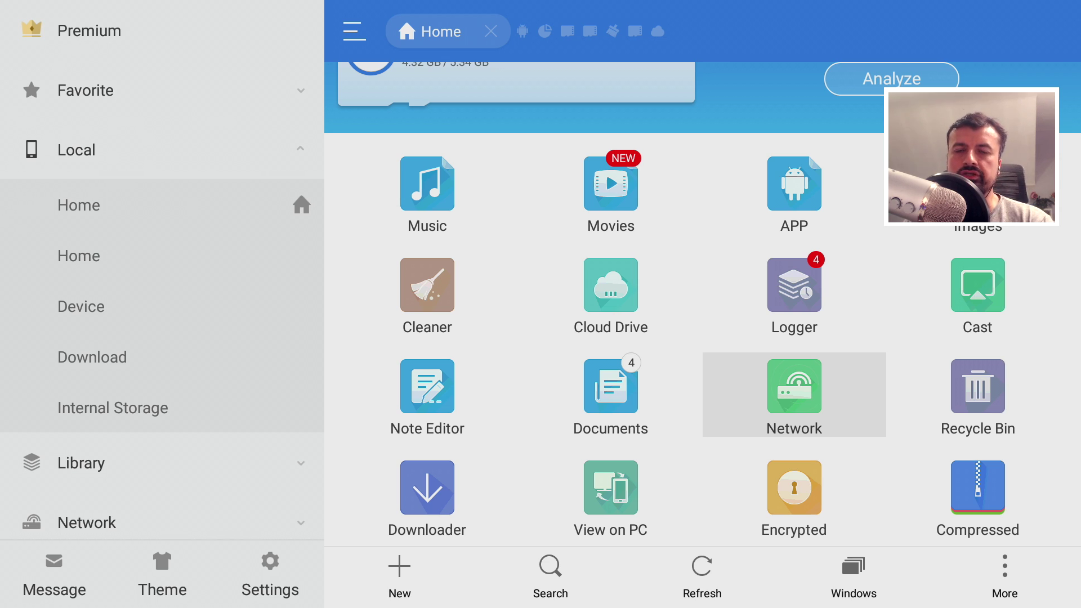
Step: Open the APP category of installed user apps in ES File Explorer
key("Left")
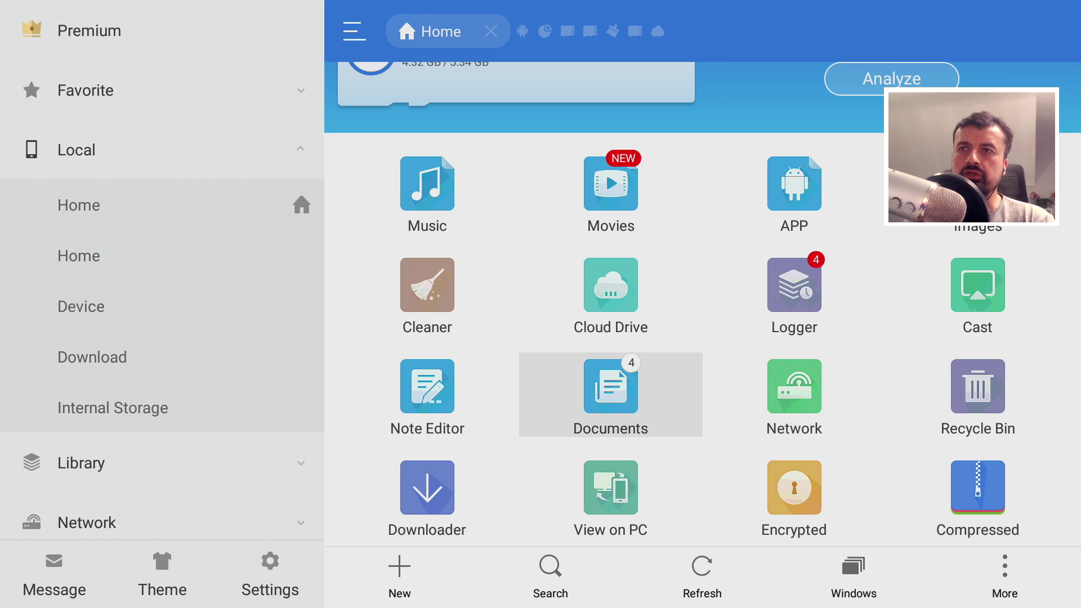
key("Right")
key("Up")
key("Up")
key("Return")
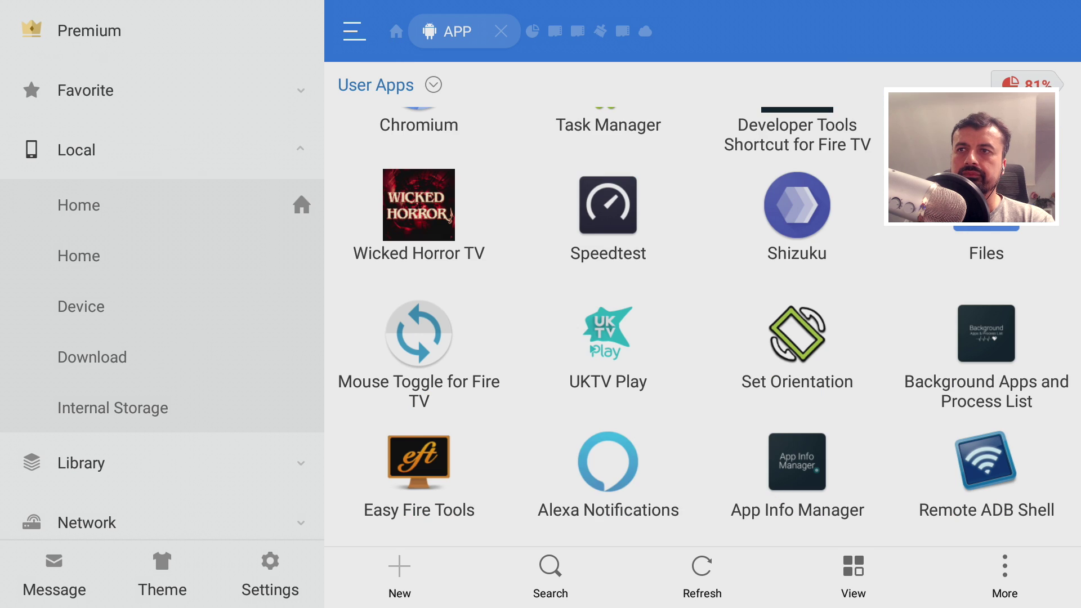
Step: Run File Analyzer from the More menu to analyze the 1.03 GB of apps
key("Down")
key("Down")
key("Down")
key("Down")
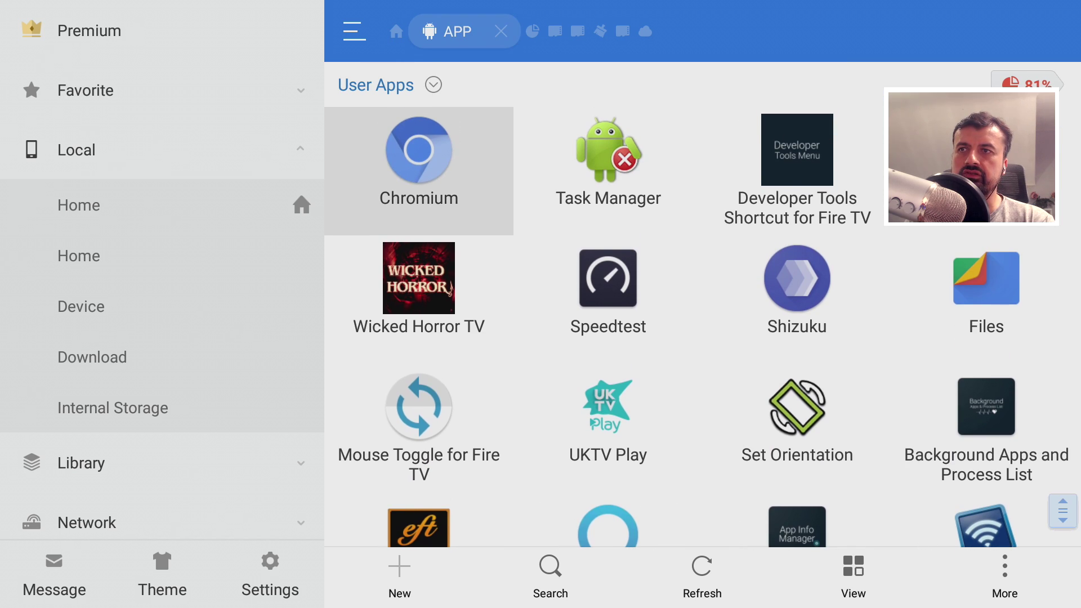
key("Down")
key("Up")
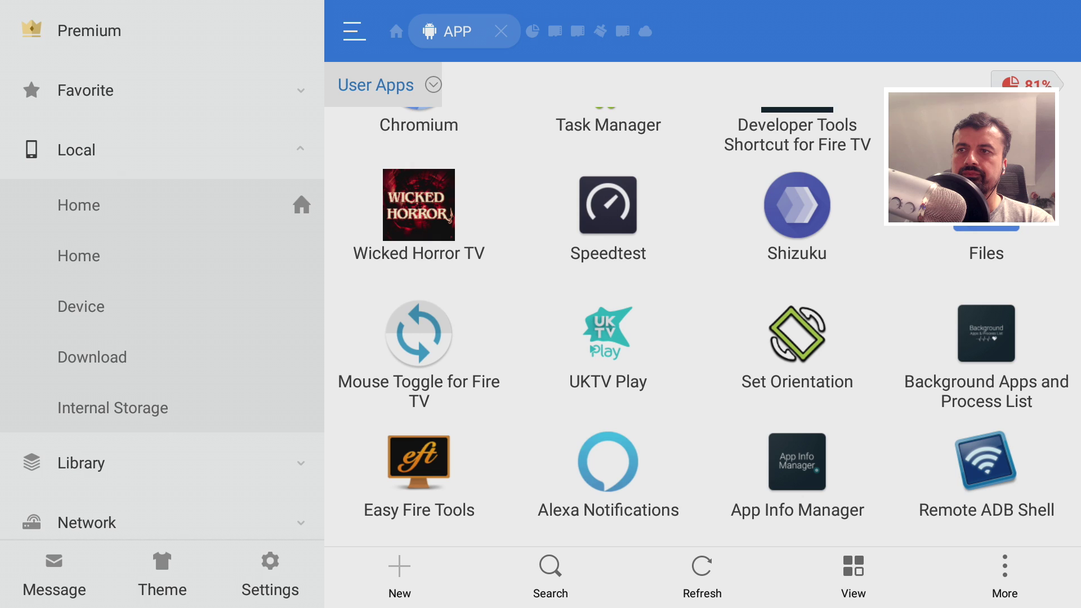
key("Down")
key("Down")
key("Down")
key("Down")
key("Right")
key("Right")
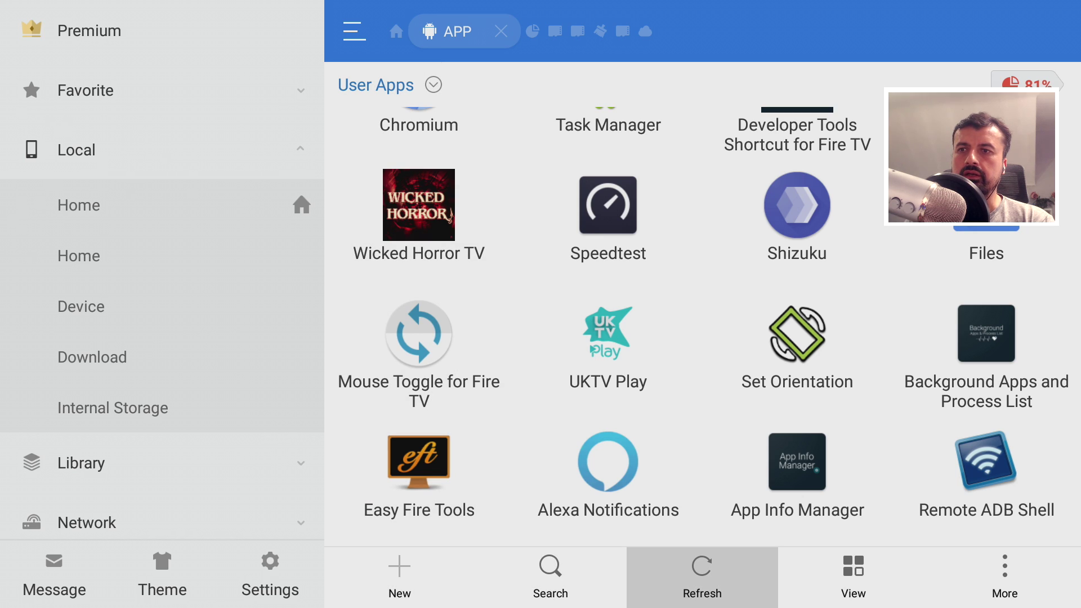
key("Right")
key("Right")
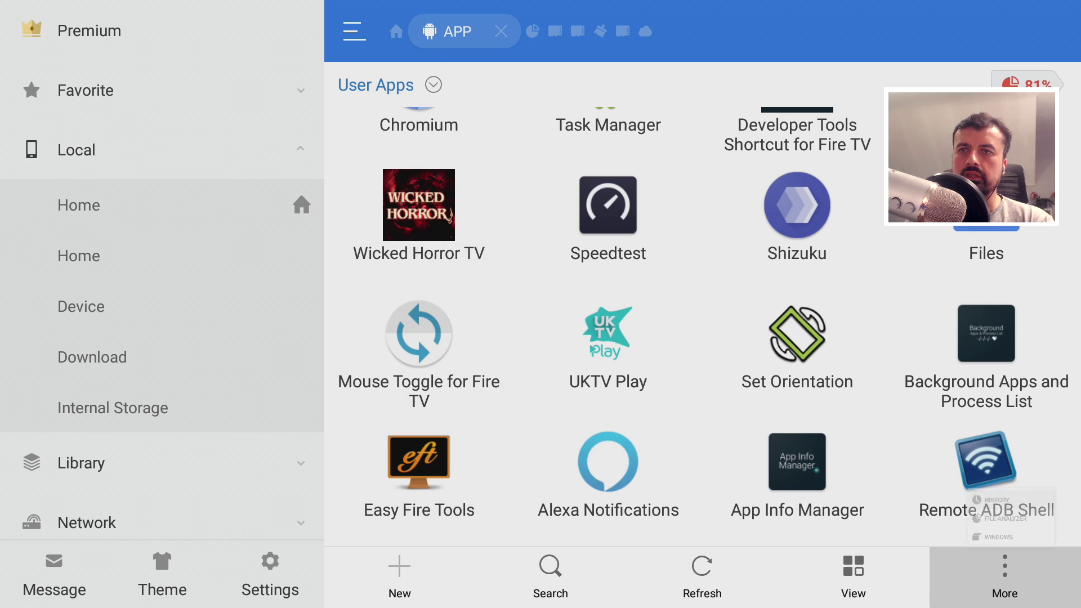
key("Return")
key("Down")
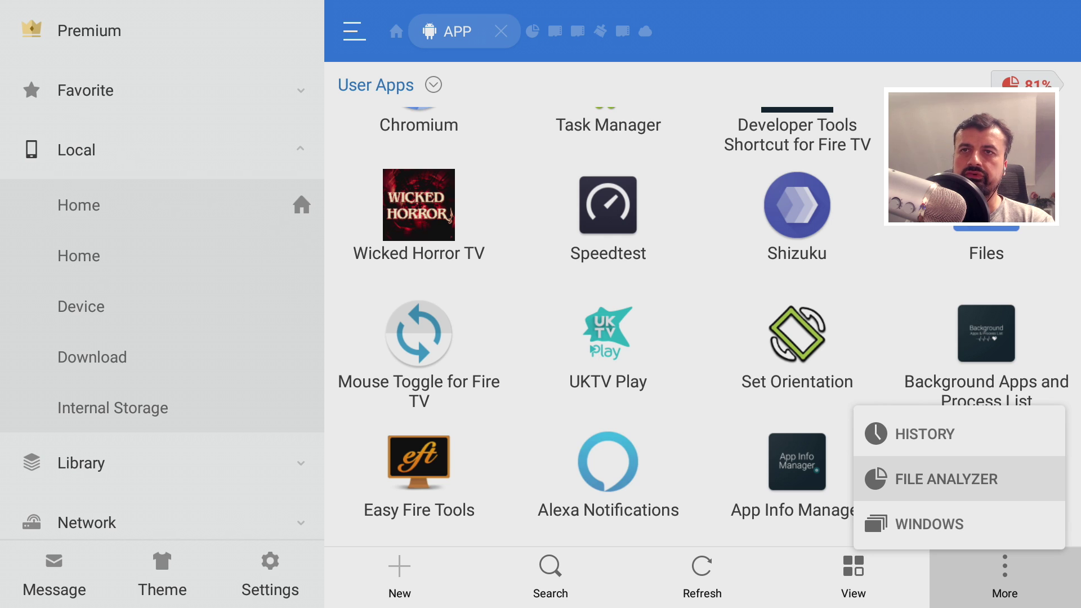
key("Return")
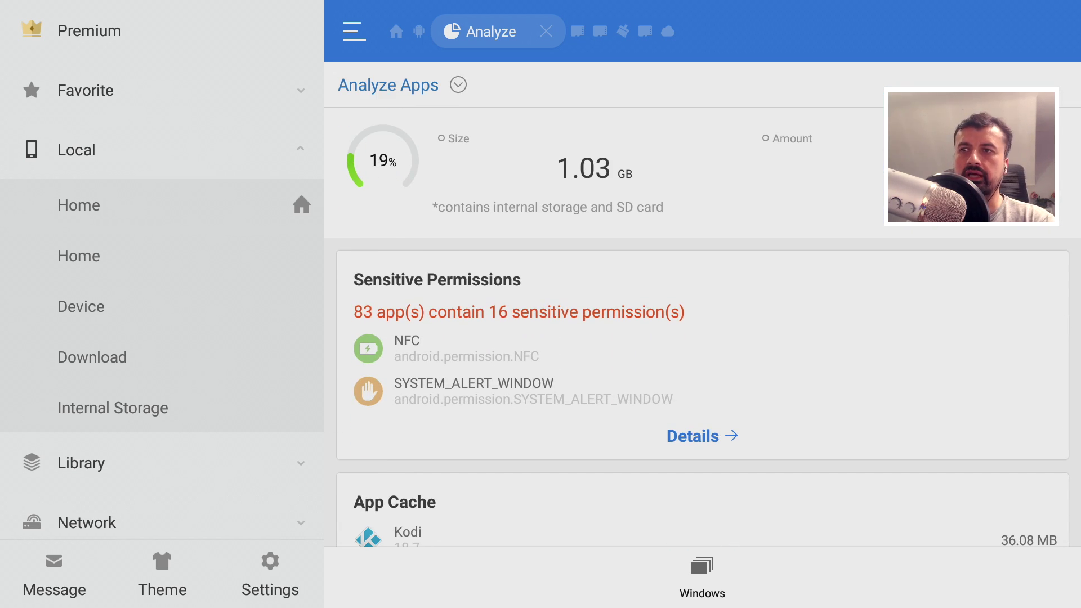
Step: Open the App Cache details list and browse Kodi (36.08 MB) and MiXplorer
scroll(702, 315, "down", 2)
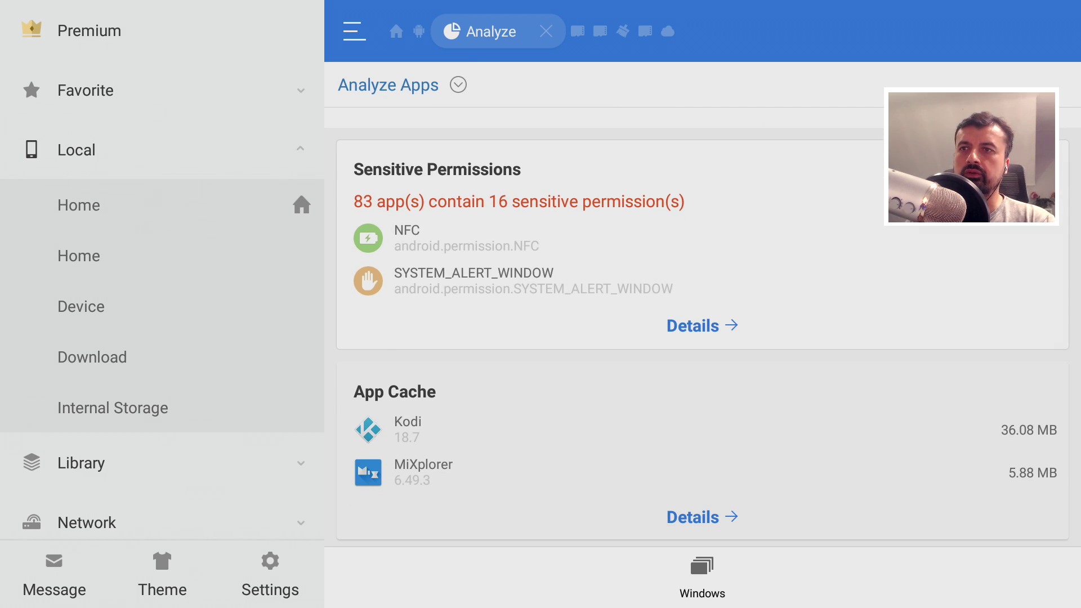
key("Return")
key("Down")
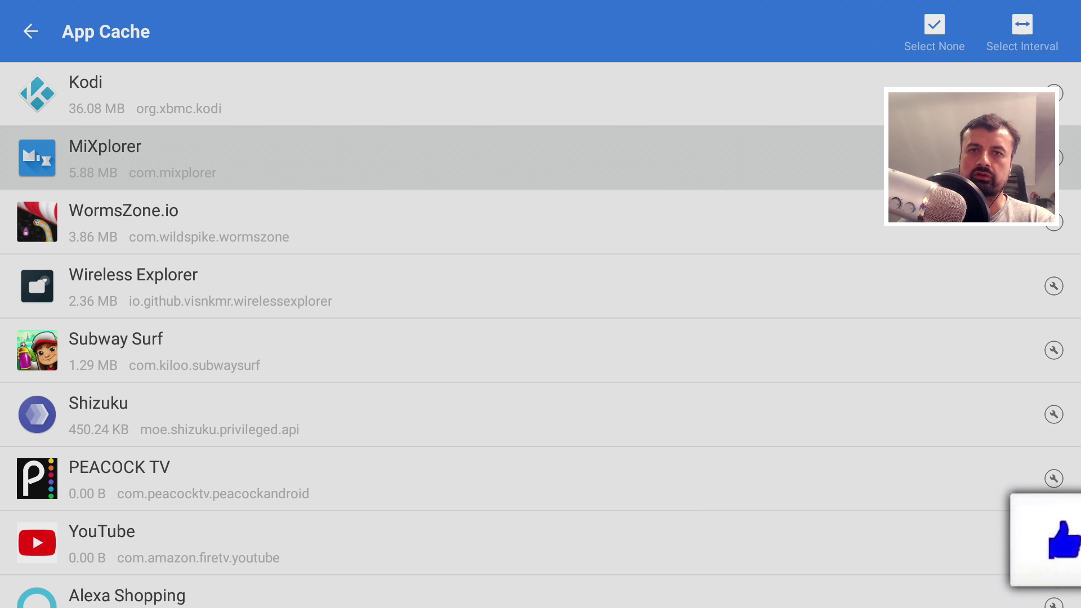
key("Up")
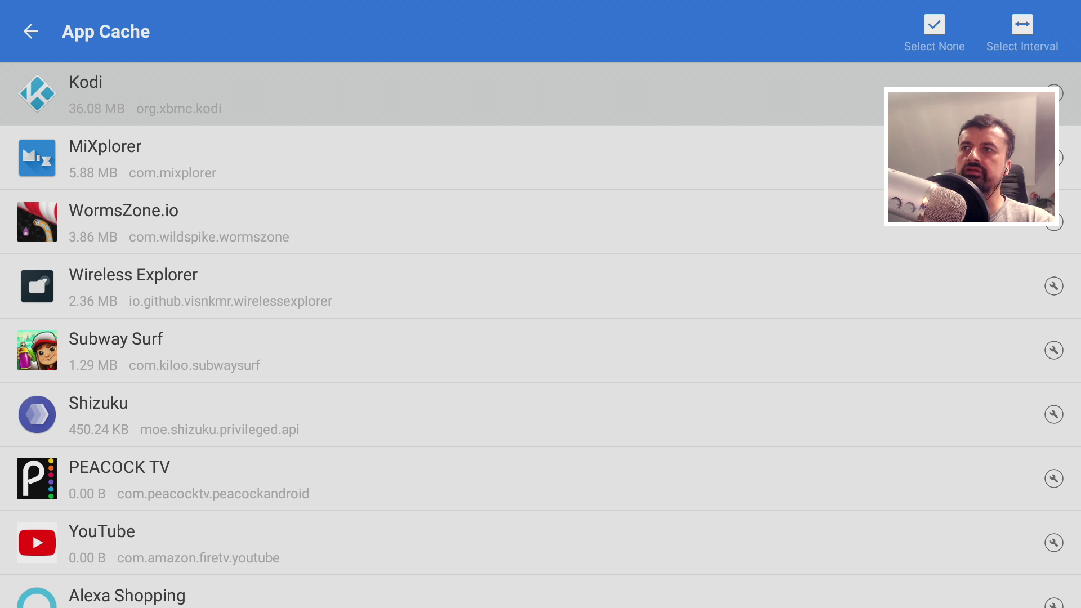
key("Down")
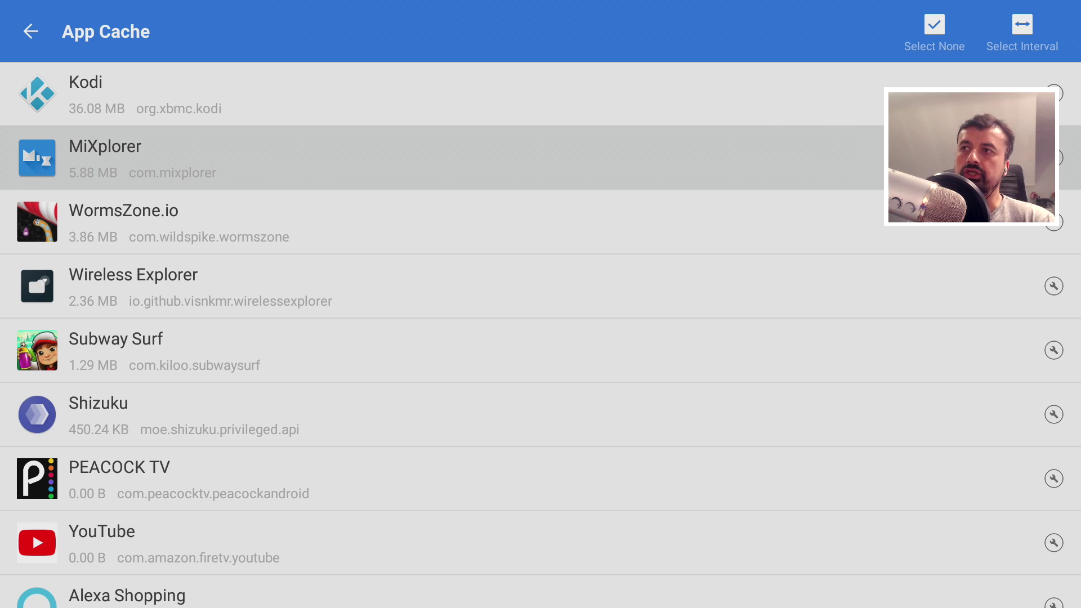
key("Down")
key("Down")
key("Up")
key("Up")
key("Up")
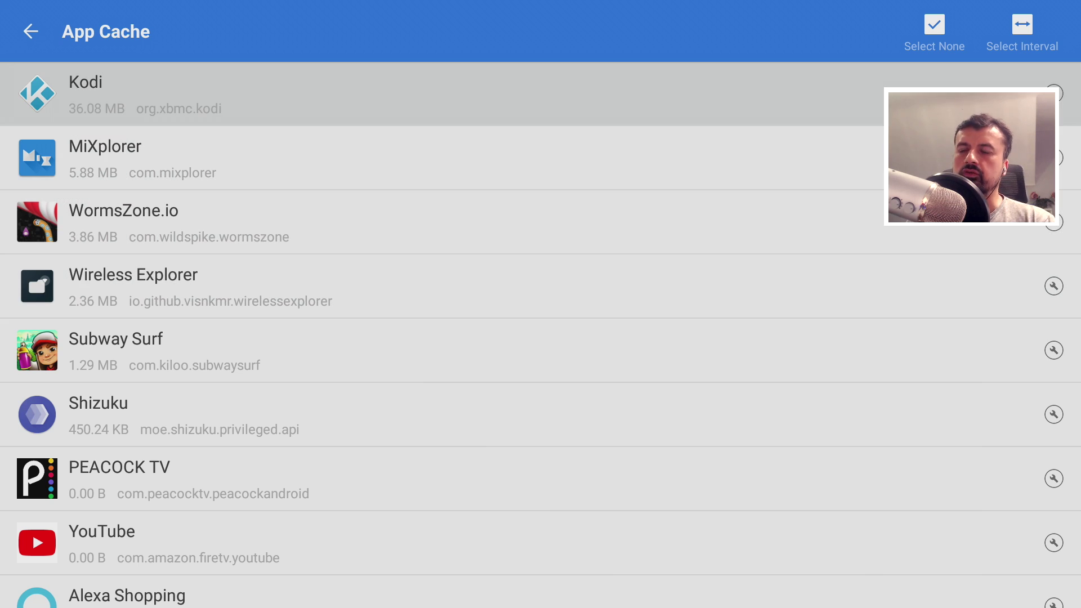
Step: Clear Kodi's 36.08 MB cache to 0 B
key("Right")
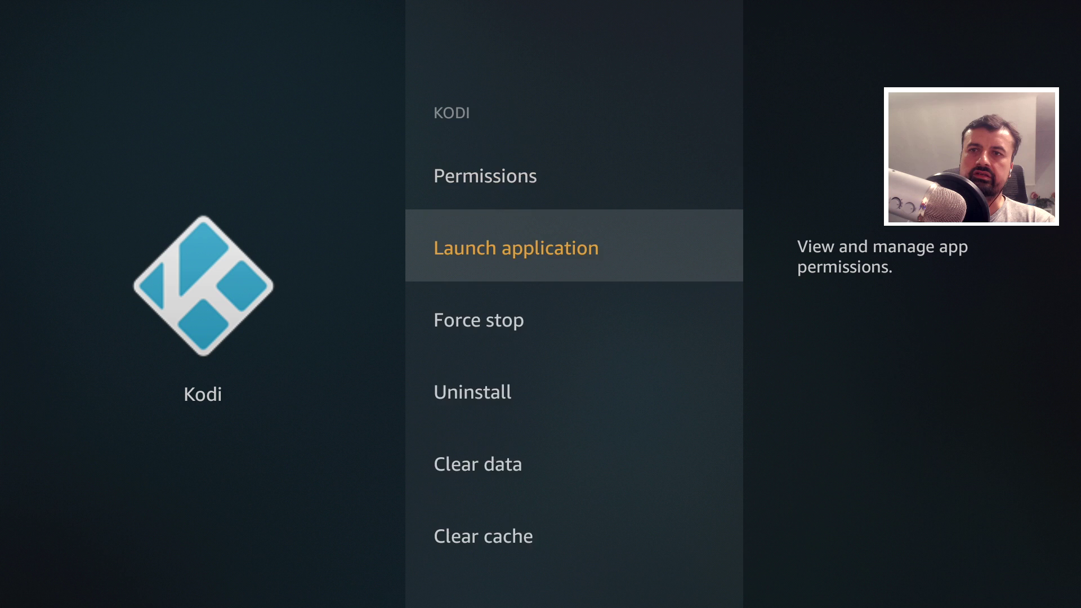
key("Return")
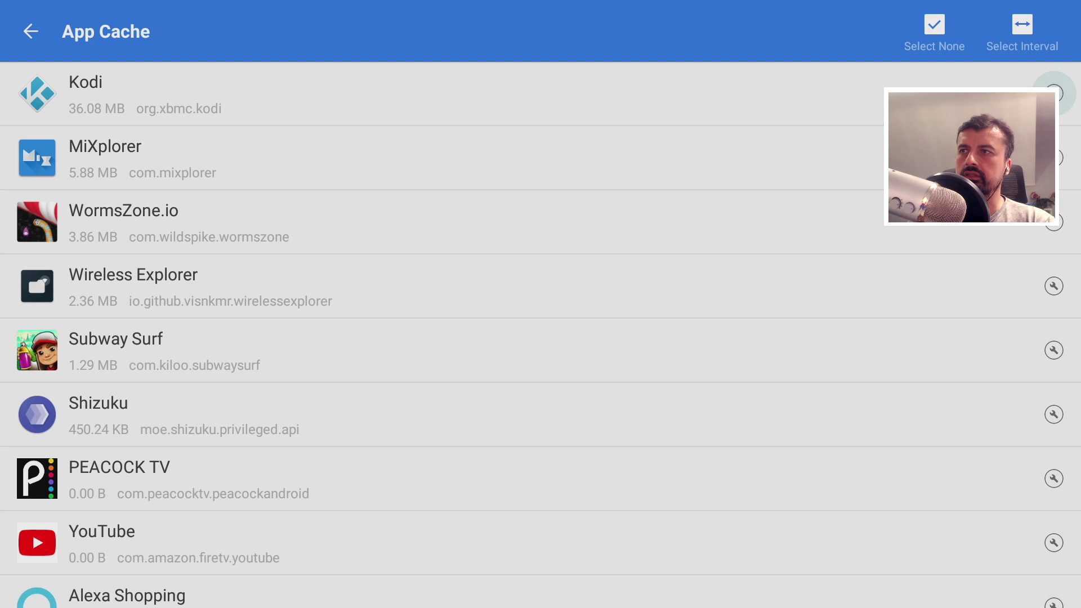
key("Down")
key("Down")
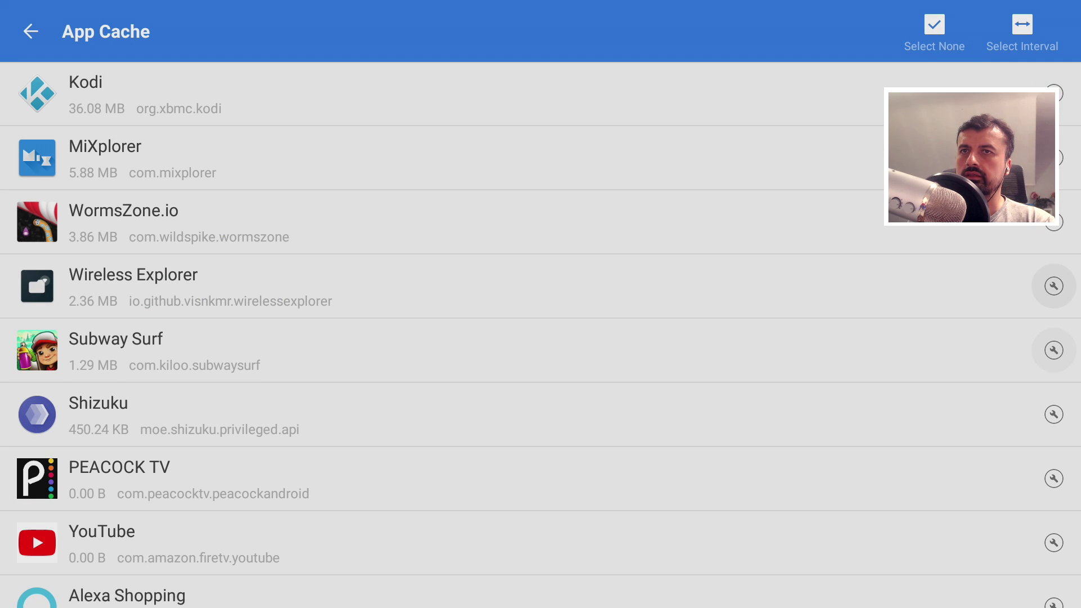
Step: Clear MiXplorer's cache to 0 B and return to the App Cache list
key("Up")
key("Up")
key("Return")
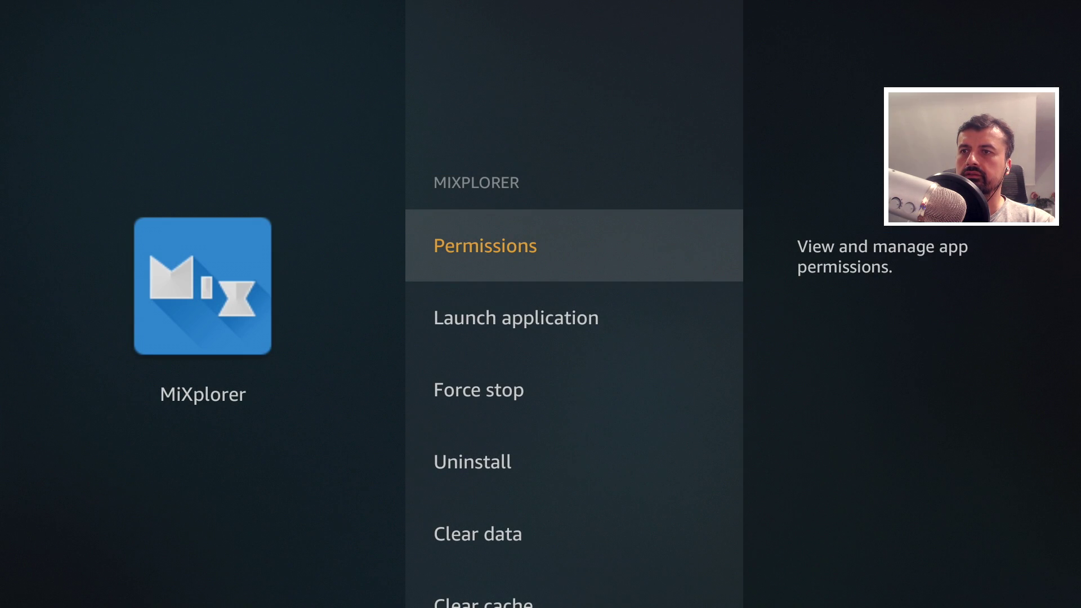
key("Down")
key("Down")
key("Down")
key("Down")
key("Down")
key("Return")
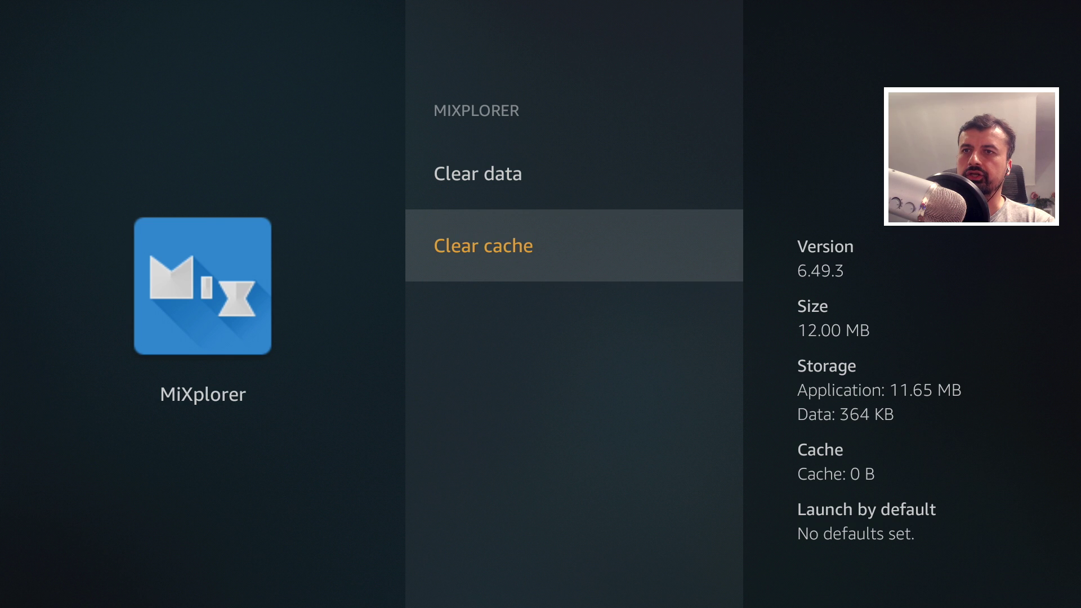
key("Escape")
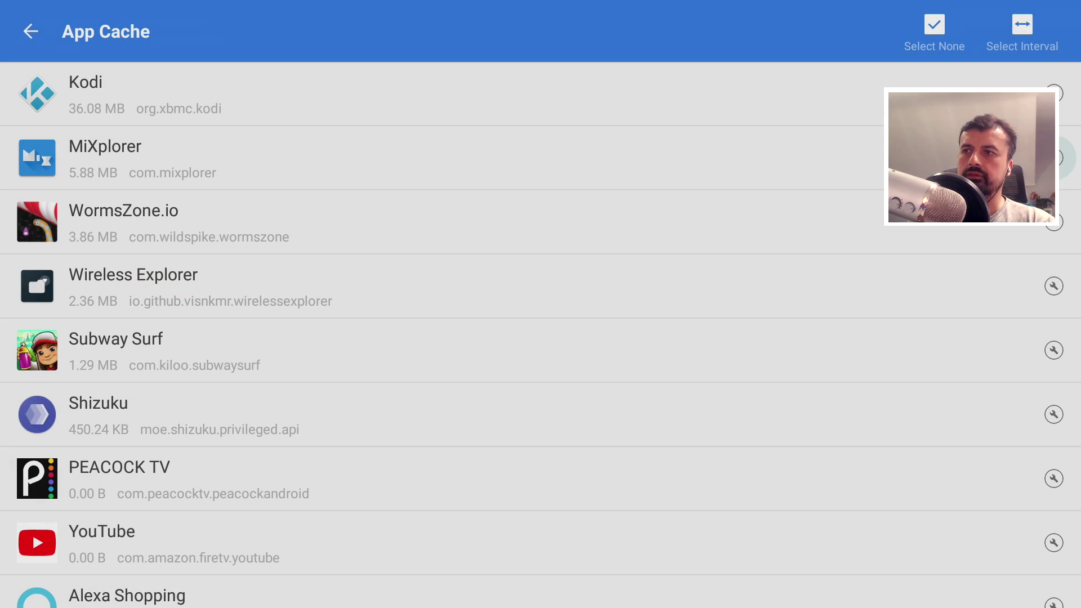
Step: View My Fire TV > About: 1.07 GB of 5.34 GB free, then Fire OS 6.2.7.3 update details
key("Home")
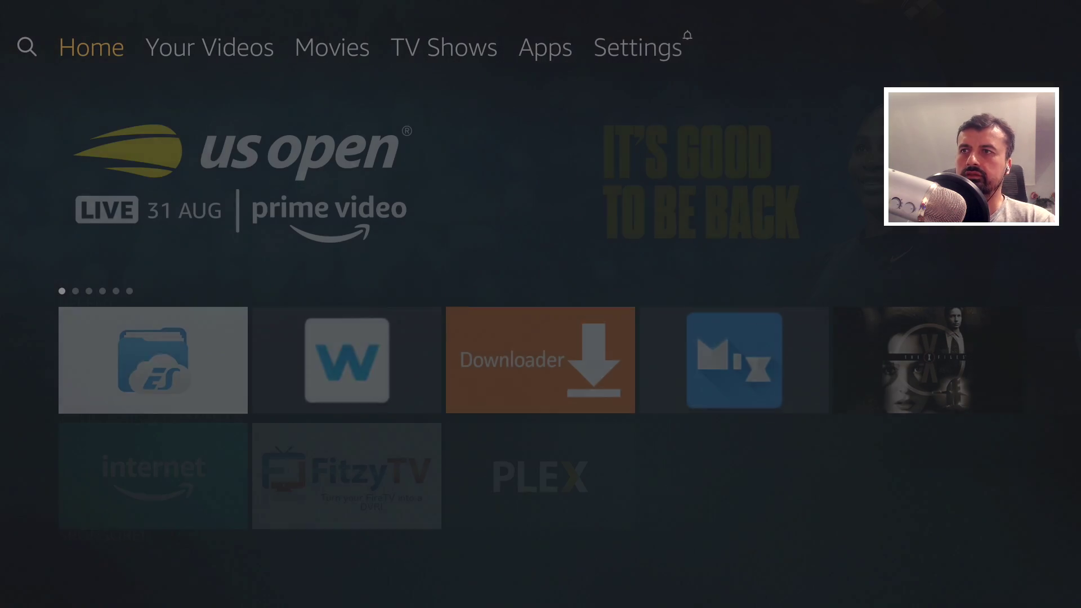
key("Right")
key("Right")
key("Right")
key("Right")
key("Right")
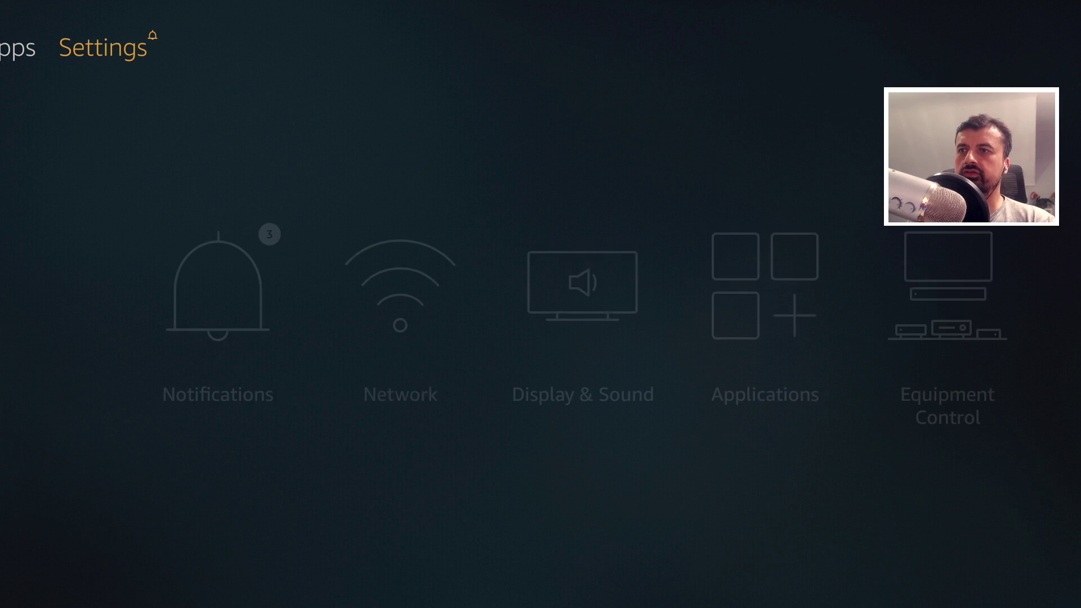
key("Down")
key("Right")
key("Right")
key("Right")
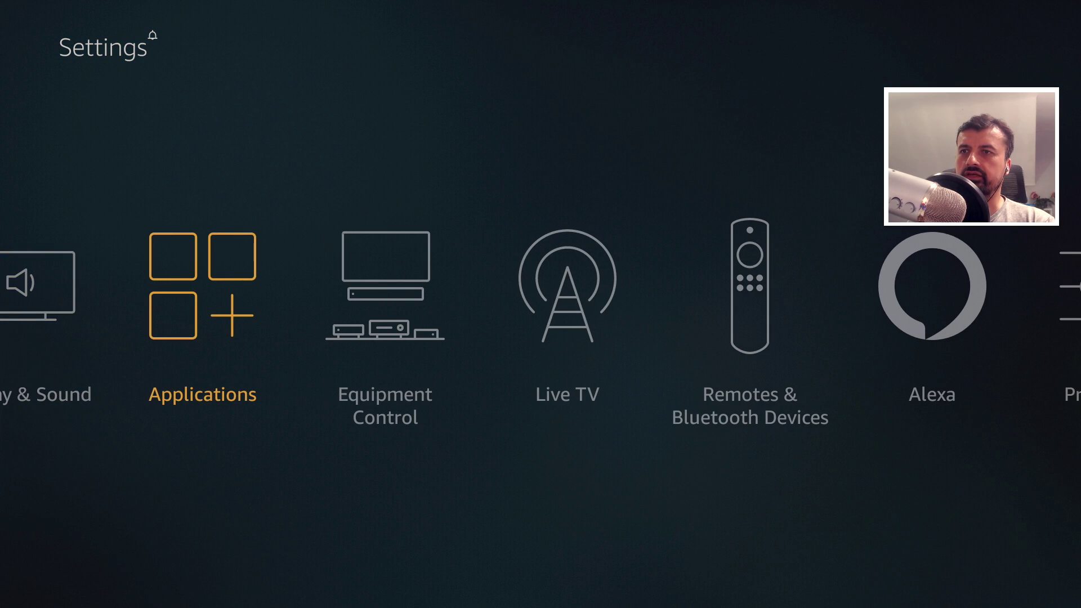
key("Right")
key("Right")
key("Right")
key("Right")
key("Right")
key("Right")
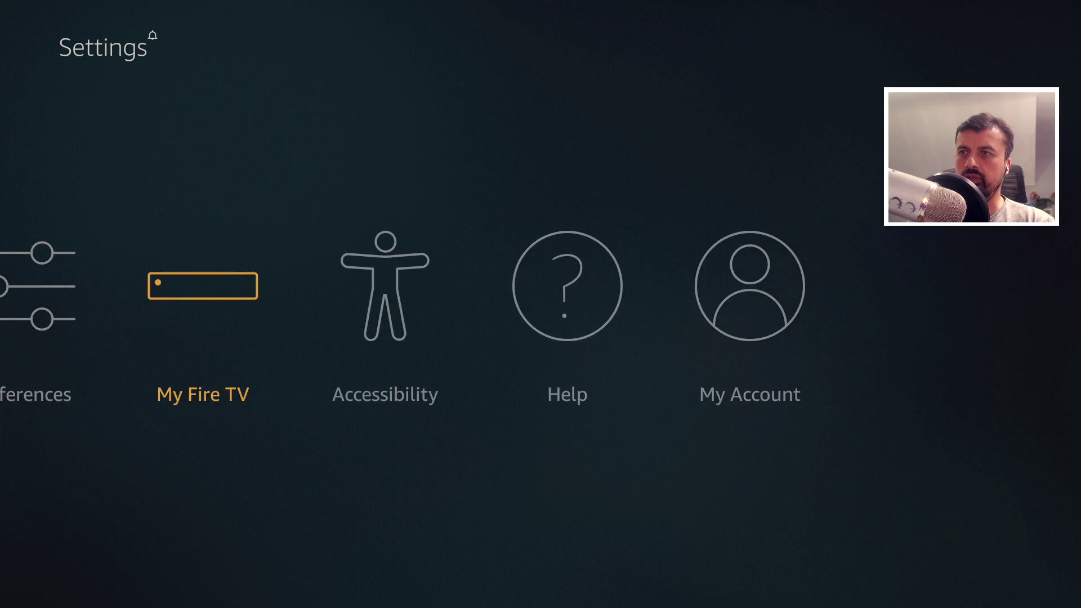
key("Return")
key("Return")
key("Down")
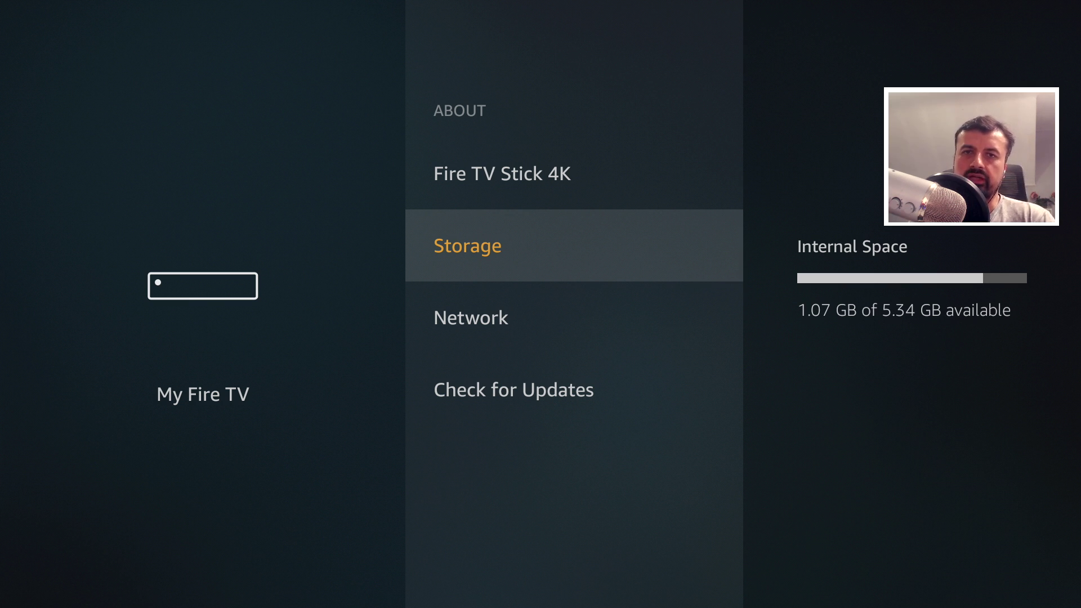
key("Down")
key("Down")
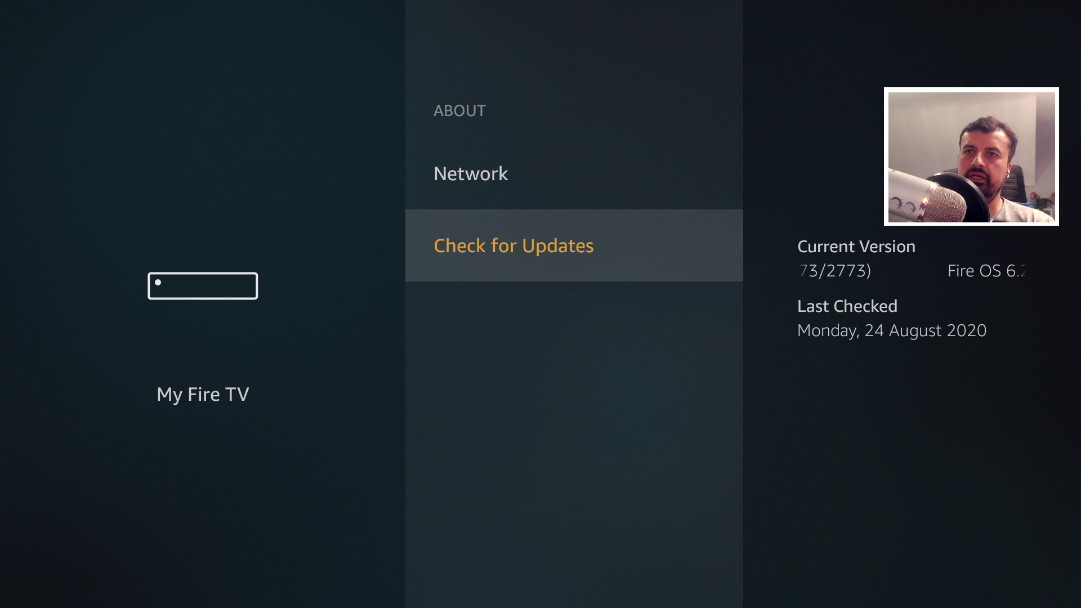
Step: Check for Updates to start downloading the available Fire OS system update
key("Return")
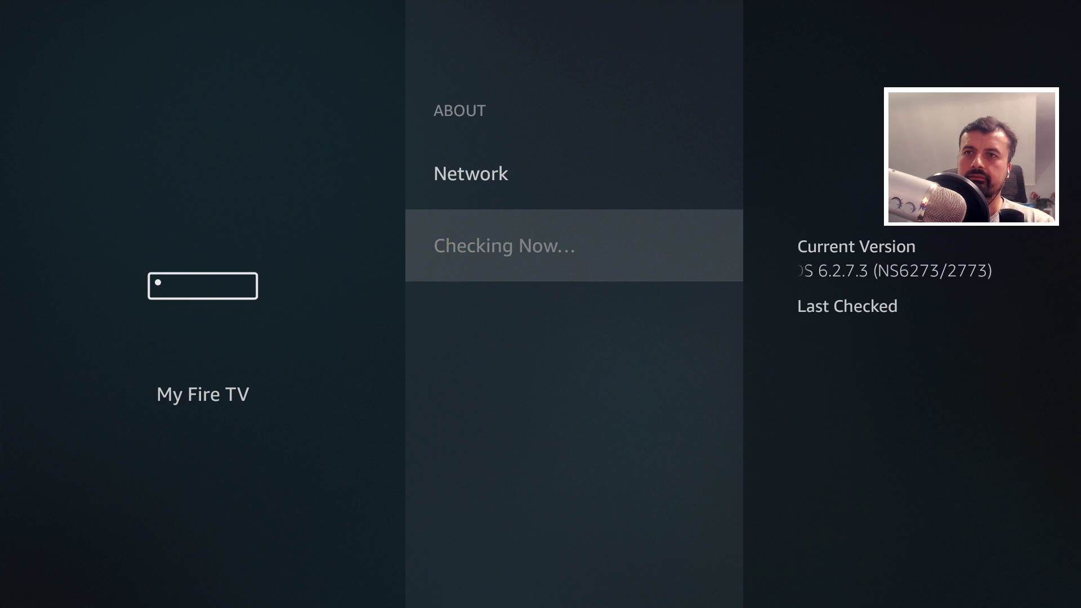